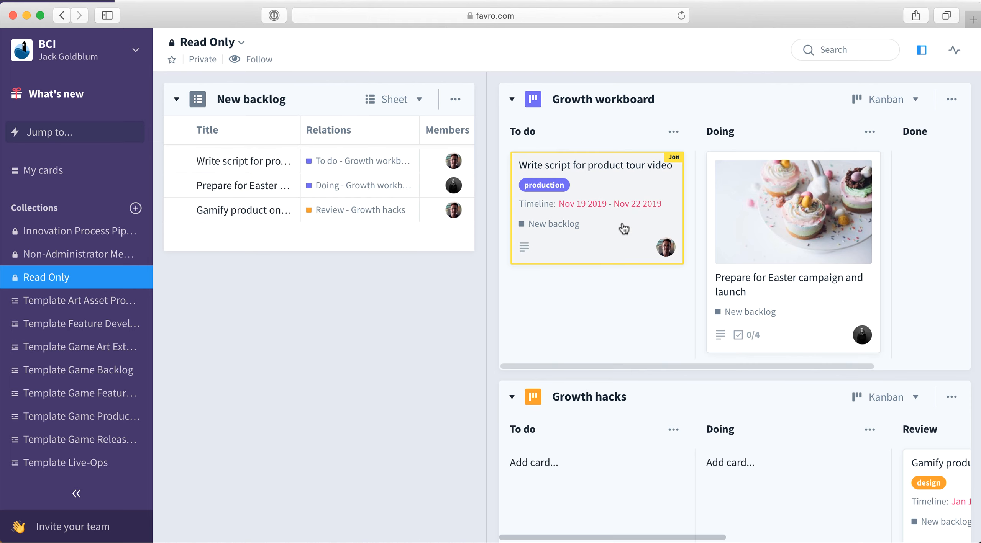
Try to drag the Easter campaign card, then open it and scroll through its details before closing it
drag(770, 205, 818, 262)
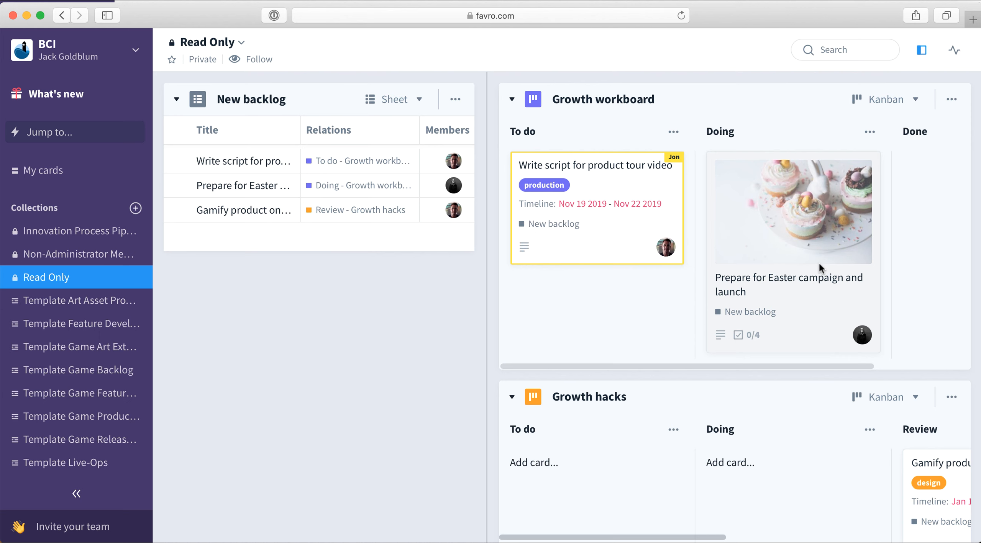
click(825, 303)
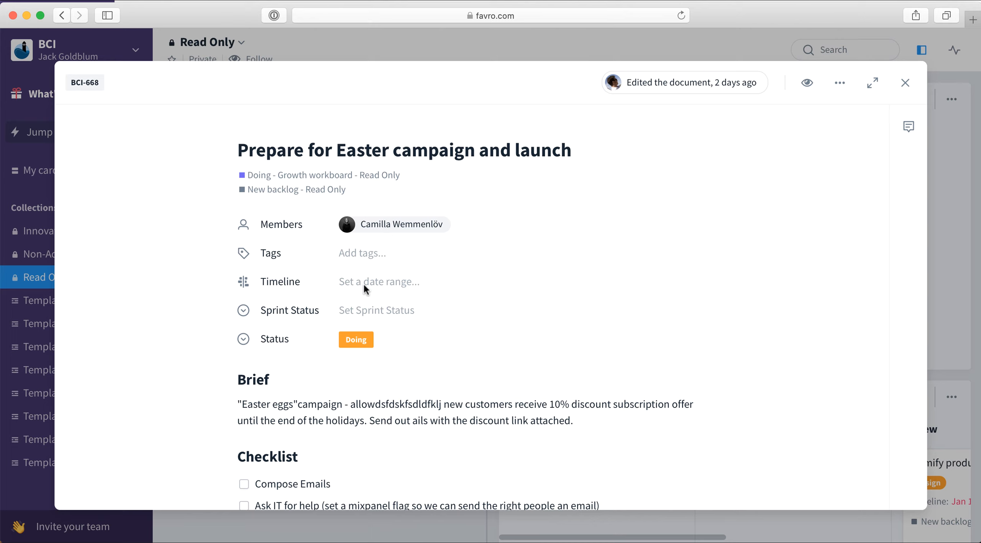
scroll(376, 401, down, 1)
scroll(376, 402, down, 2)
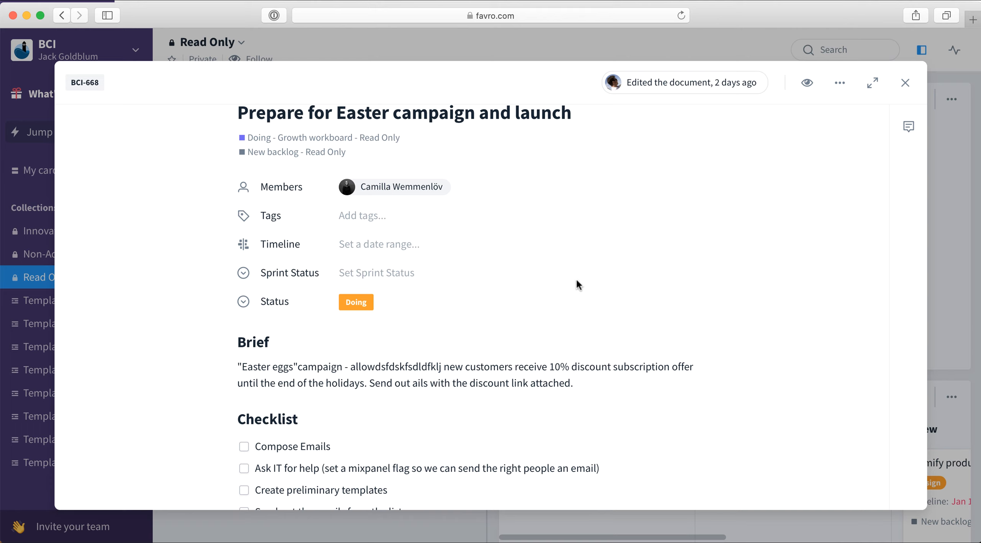
click(905, 83)
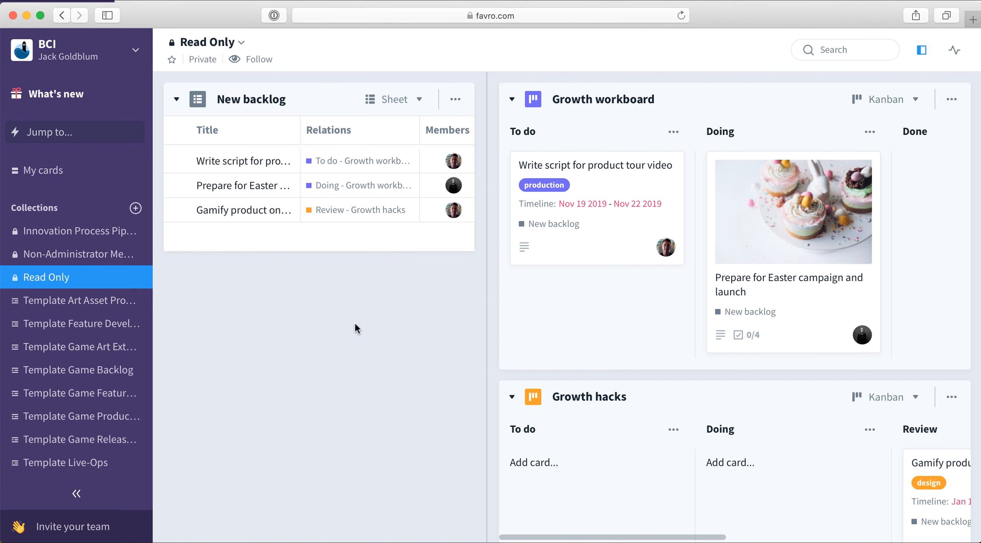
Switch to the other browser window signed in as the collection owner
key(super+Tab)
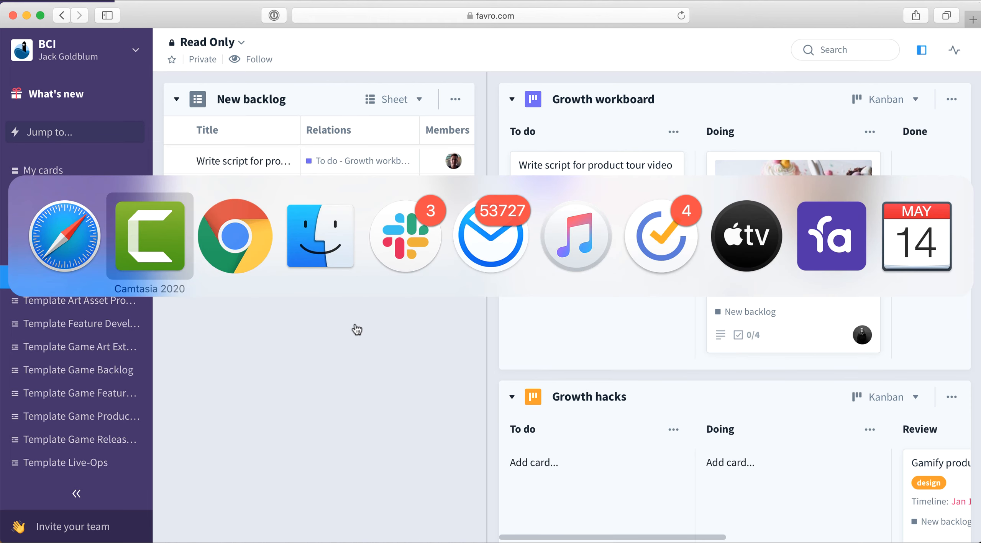
key(super+Tab)
key(super+Tab)
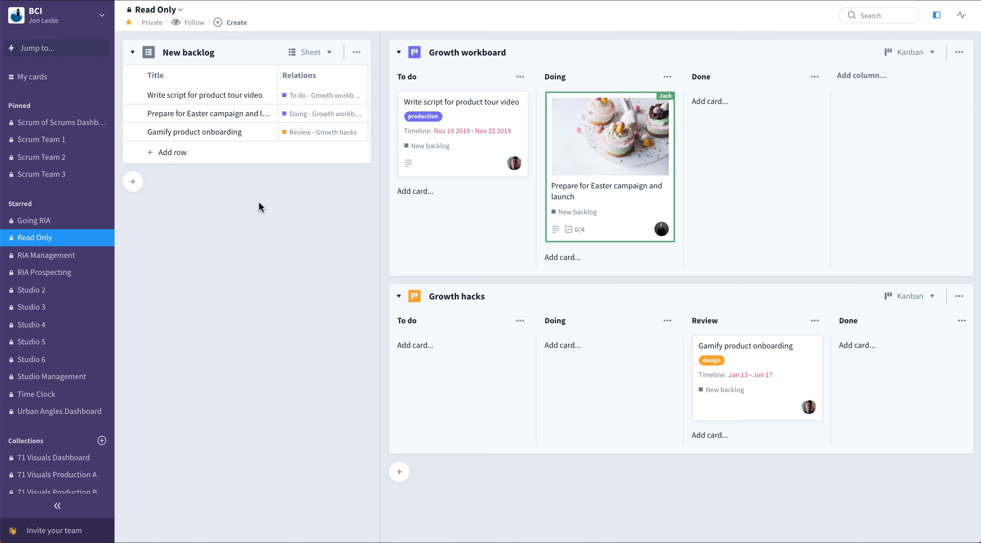
Create a new empty collection with the Start fresh option and name it Read Only Collection
click(180, 10)
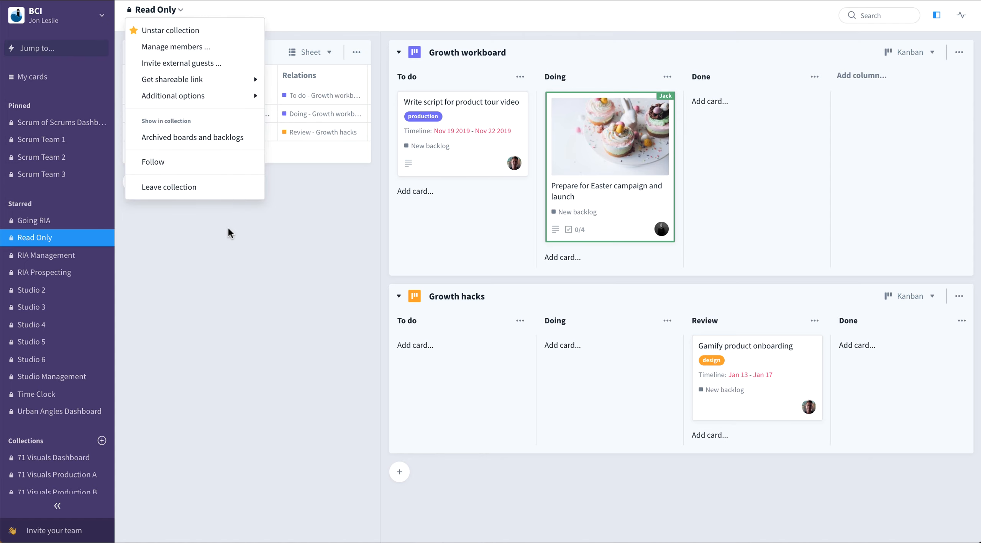
click(233, 261)
click(101, 441)
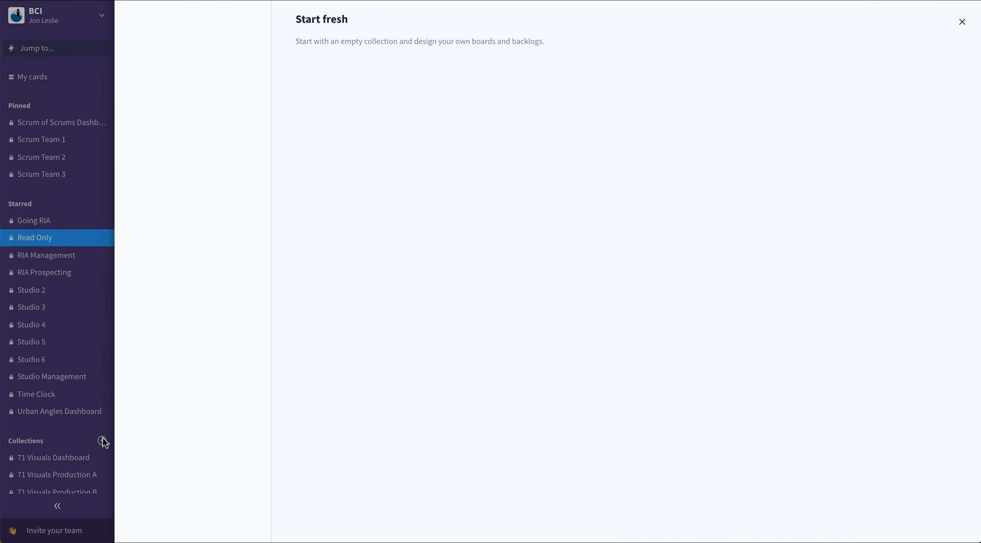
mouse_move(222, 121)
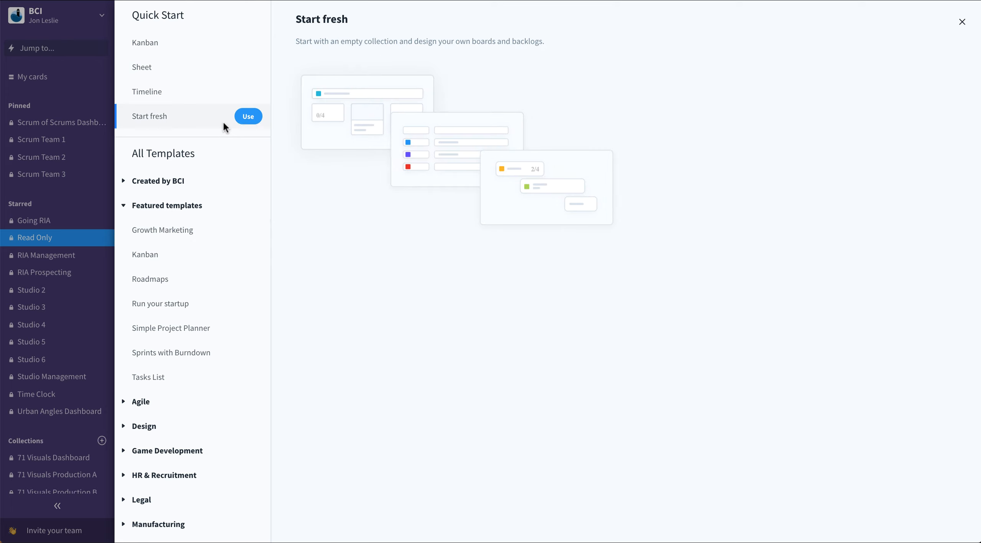
click(248, 117)
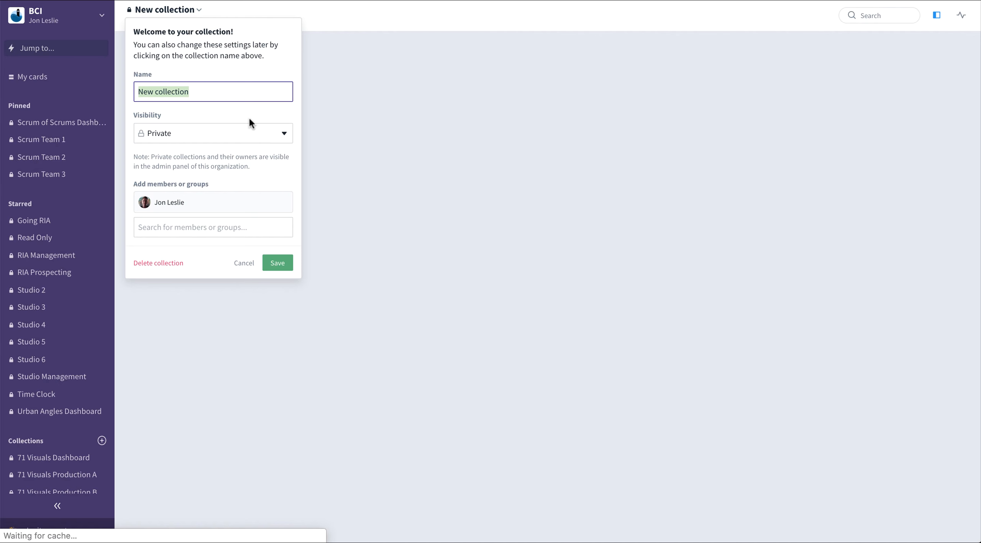
text(Rea)
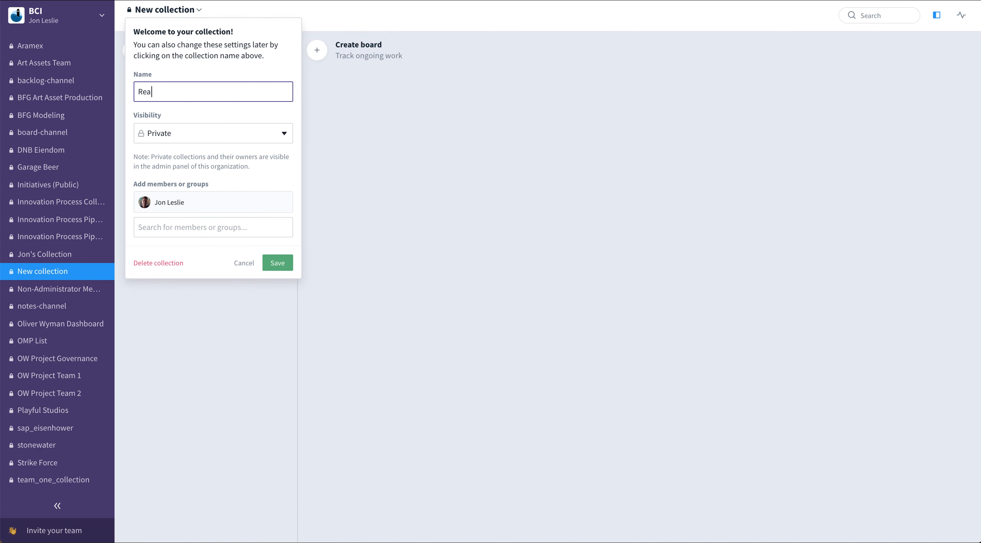
text(d Only Collection)
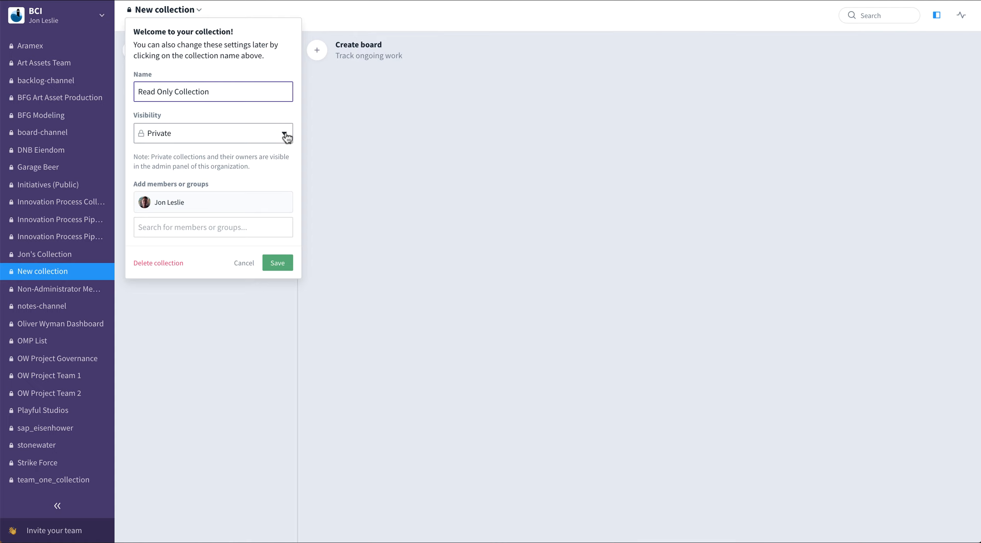
click(282, 267)
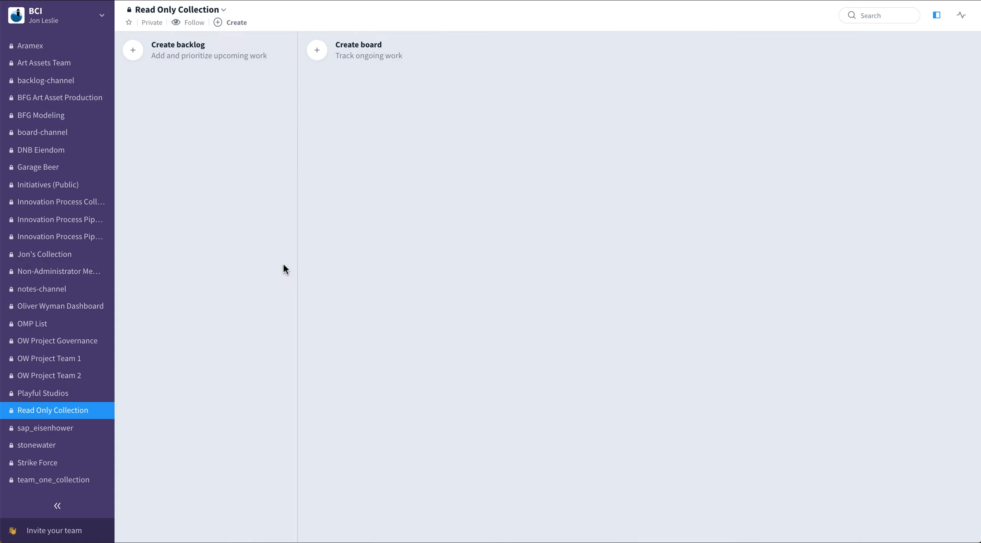
Open the collection's member management and turn off letting members create and re-order boards and backlogs
click(223, 10)
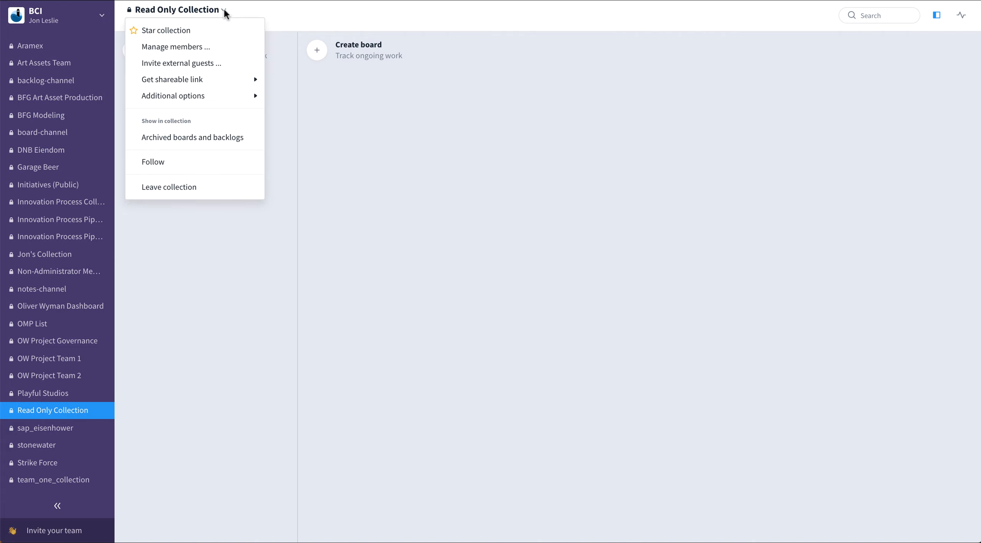
click(217, 48)
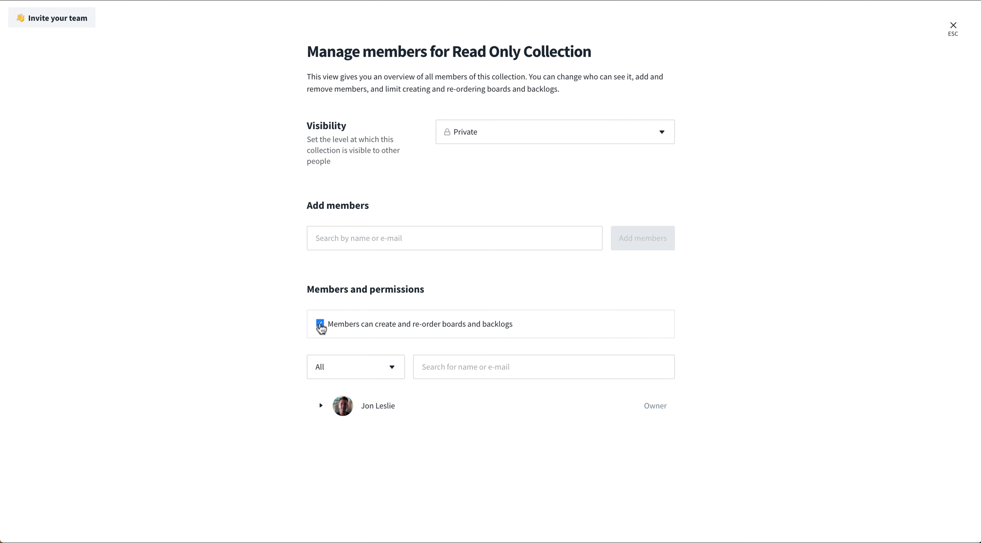
click(320, 325)
Search for the second user, add them as a collection member, and close member management
click(368, 241)
text(Jac)
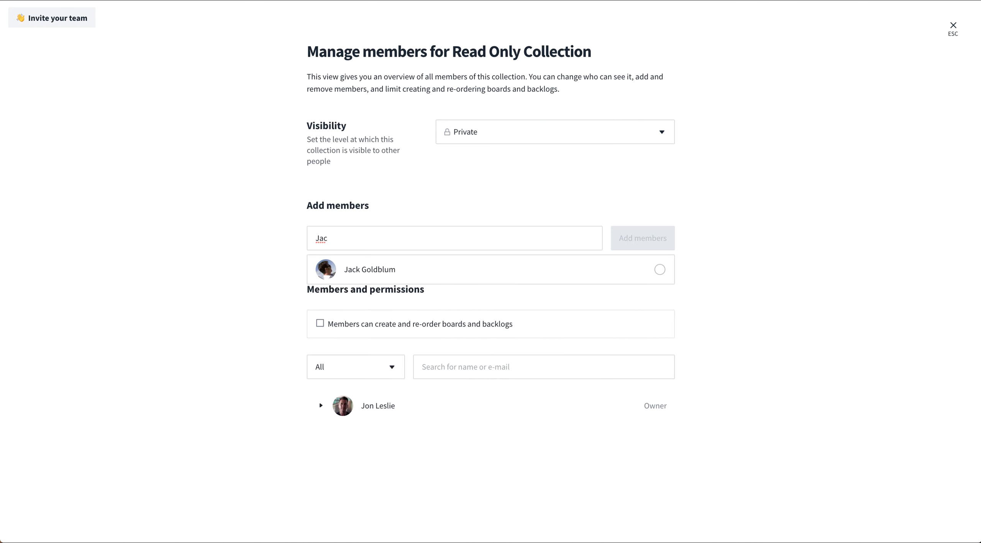
click(400, 271)
click(653, 240)
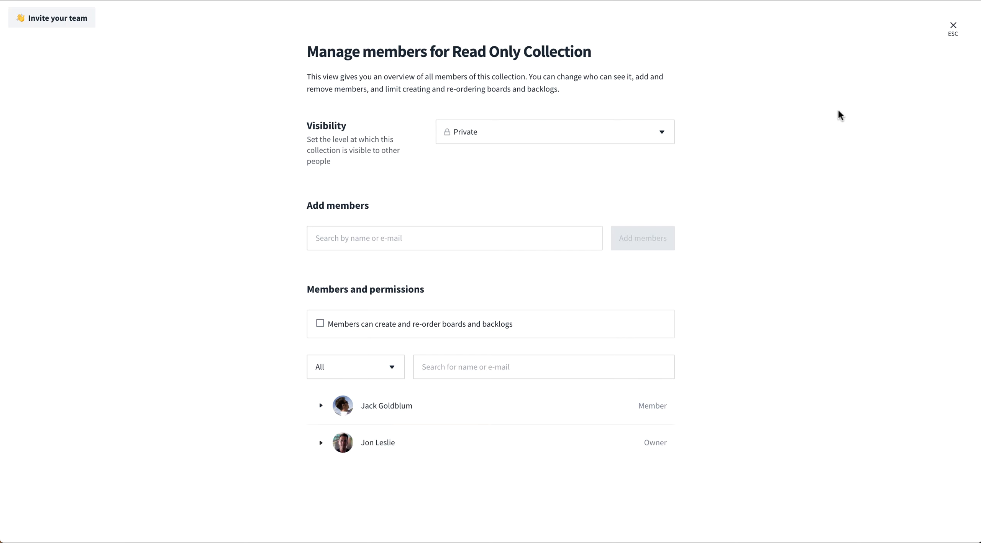
click(951, 31)
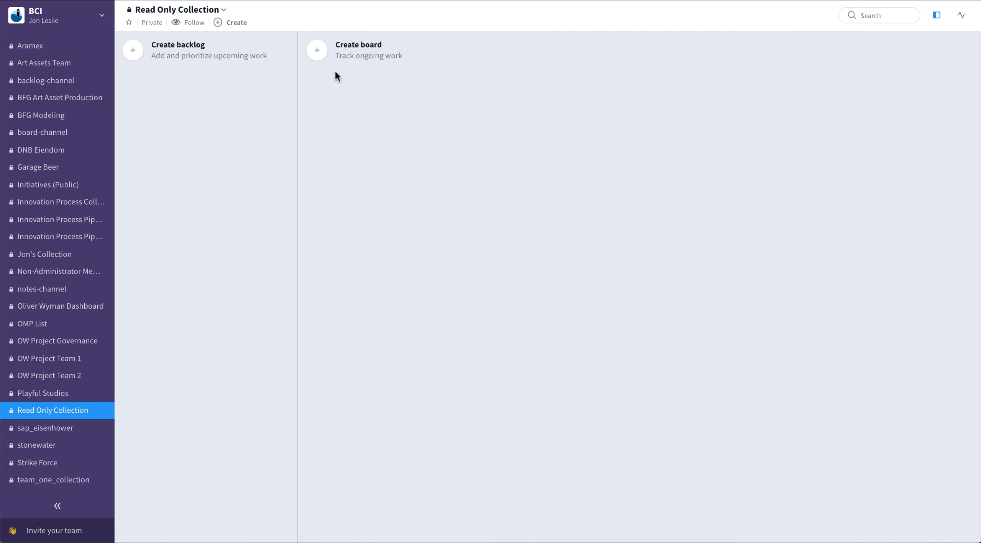
Create a new Kanban board in the collection using the Start fresh template
click(317, 53)
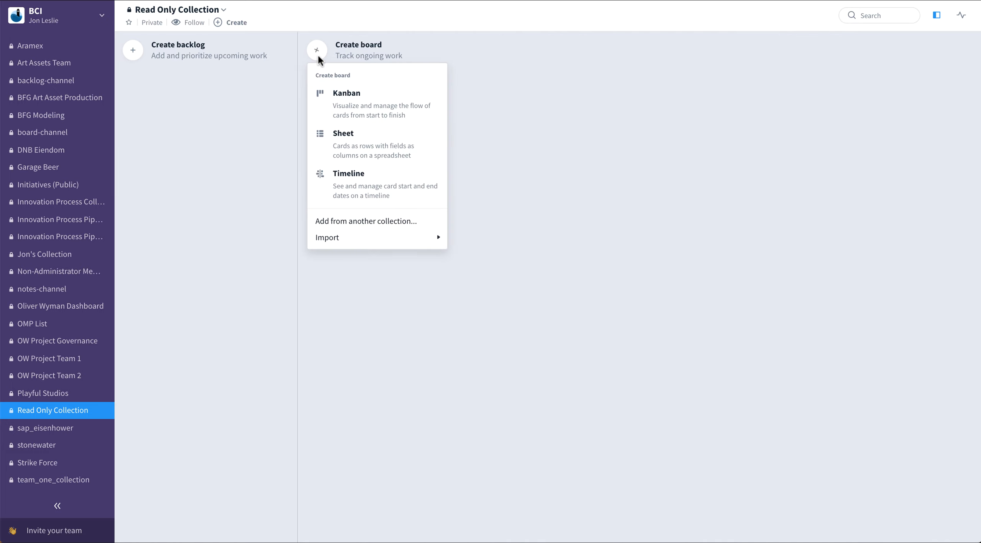
click(391, 115)
click(393, 111)
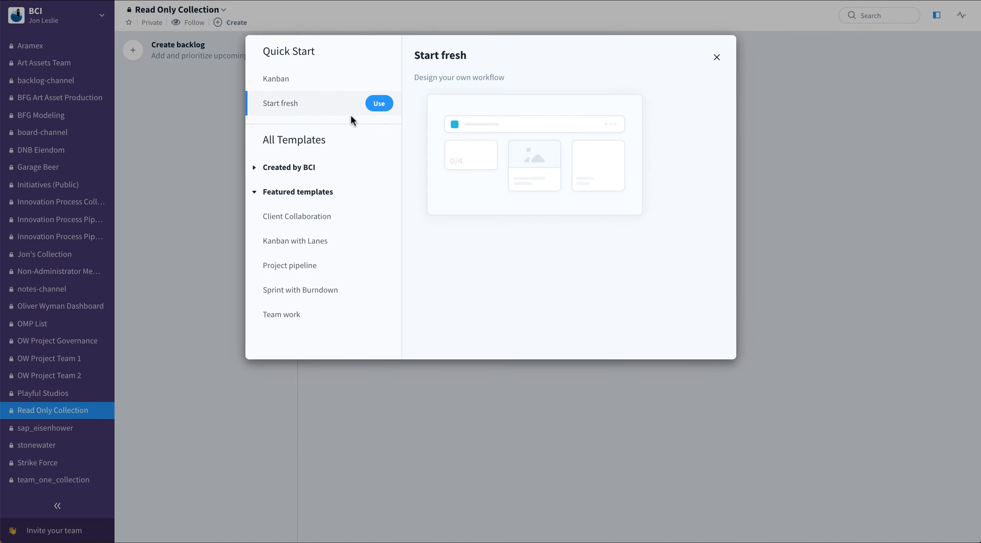
click(376, 81)
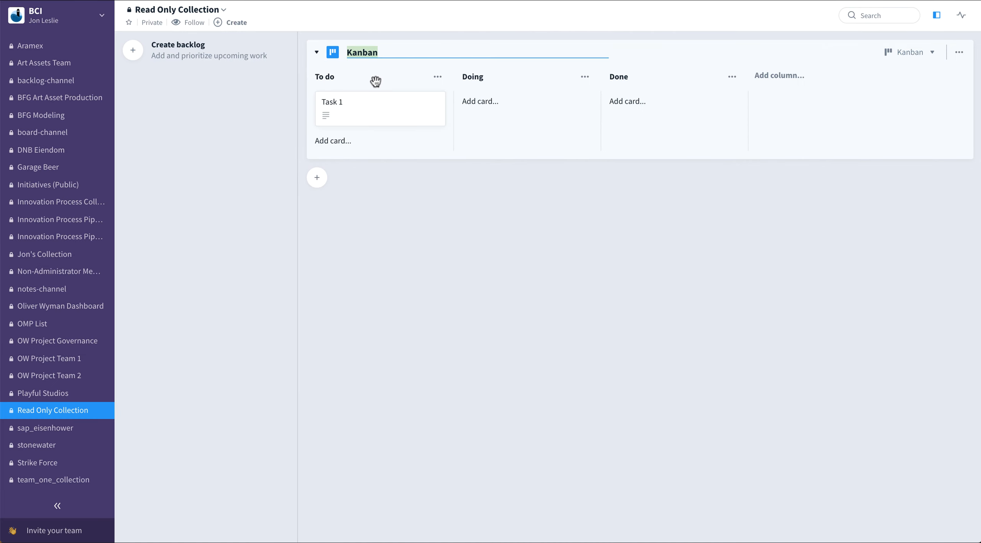
Name the new board Read Only Kanban Board
text(Read Only Kanban Baord)
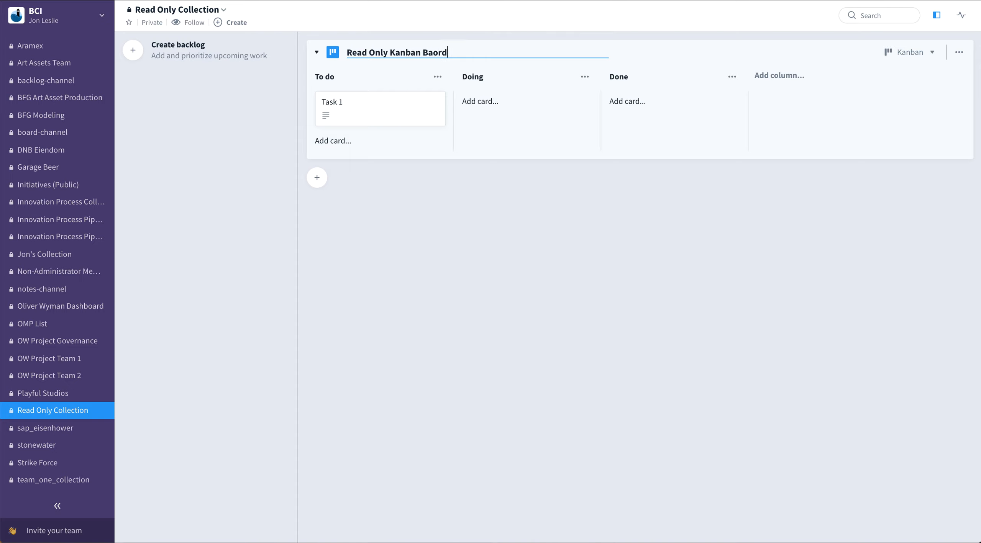
key(BackSpace)
key(BackSpace)
key(BackSpace)
key(BackSpace)
text(oard)
key(Return)
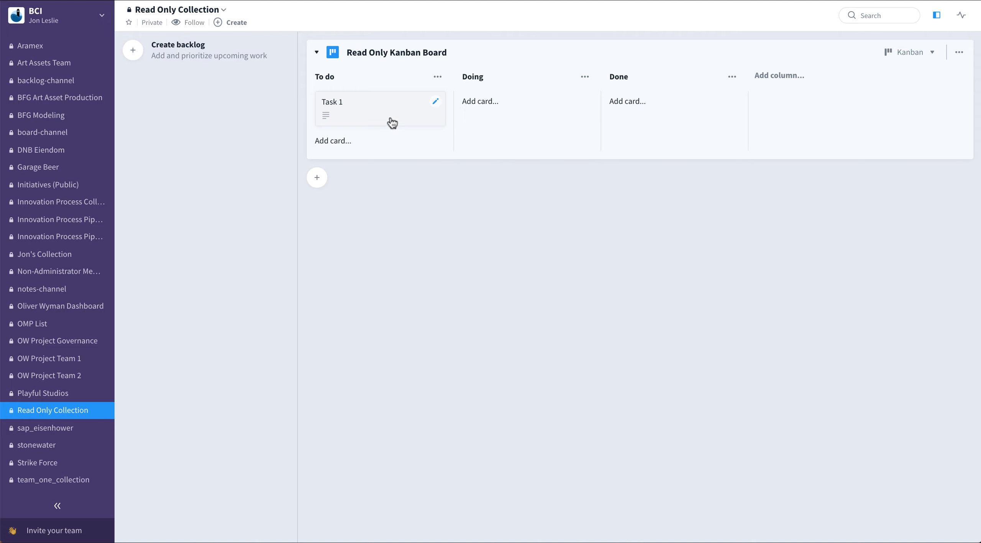
Add a card named Task 2 to the To do column
drag(390, 121, 403, 105)
click(334, 140)
text(Task 2)
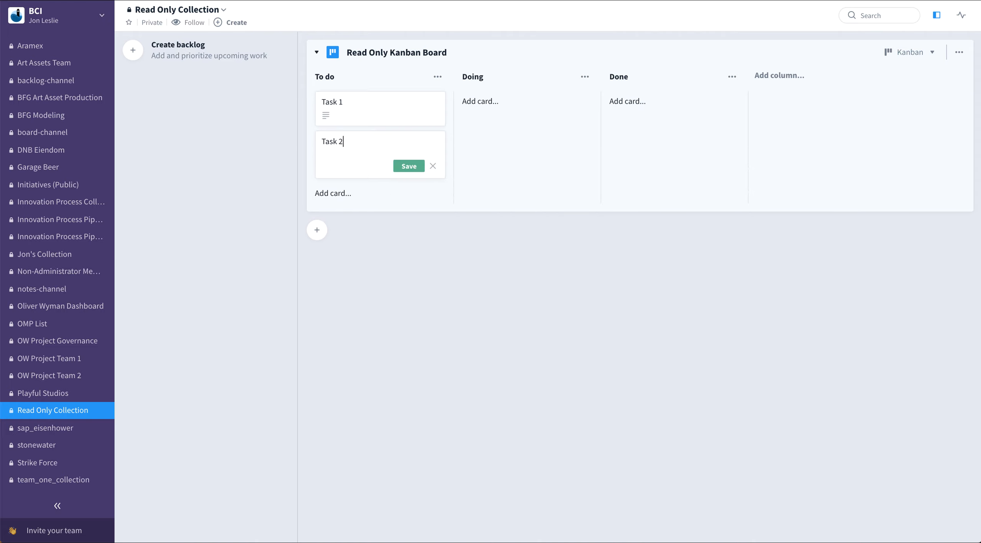
key(Return)
Open Task 1 and assign a suggested member to it
click(385, 304)
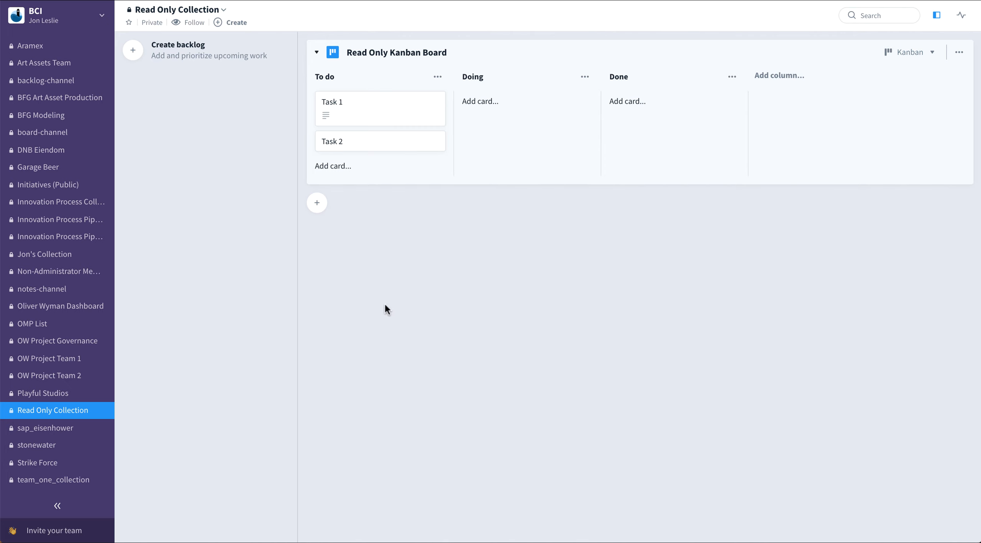
click(377, 114)
click(299, 134)
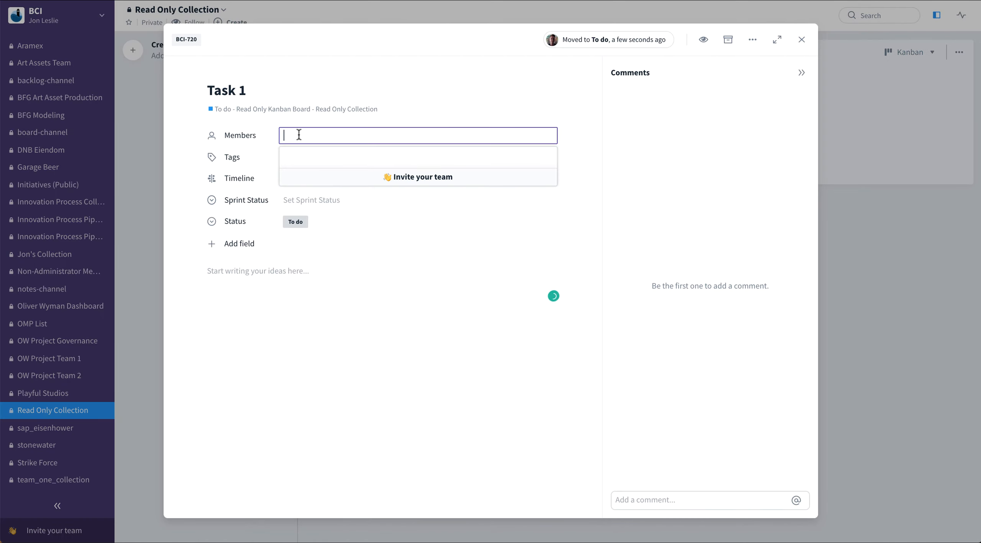
click(341, 173)
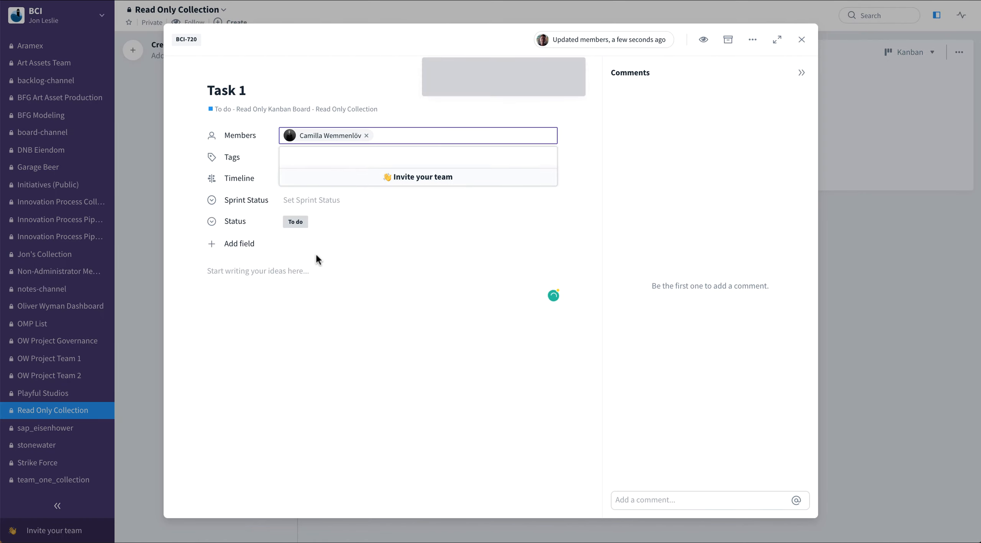
Write This is a test in Task 1's description, close it, and move the card into Doing
click(309, 313)
text(T)
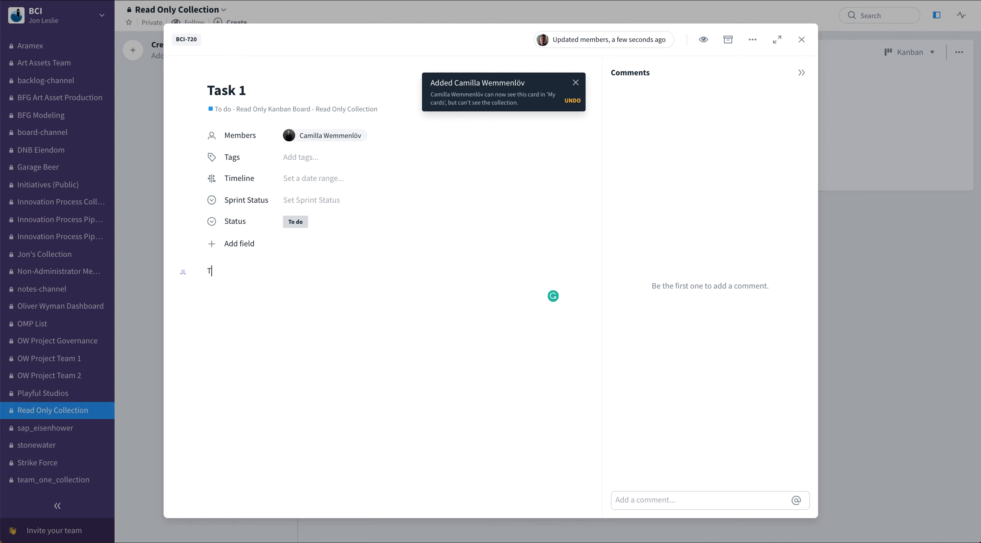
text(his is a test)
click(848, 238)
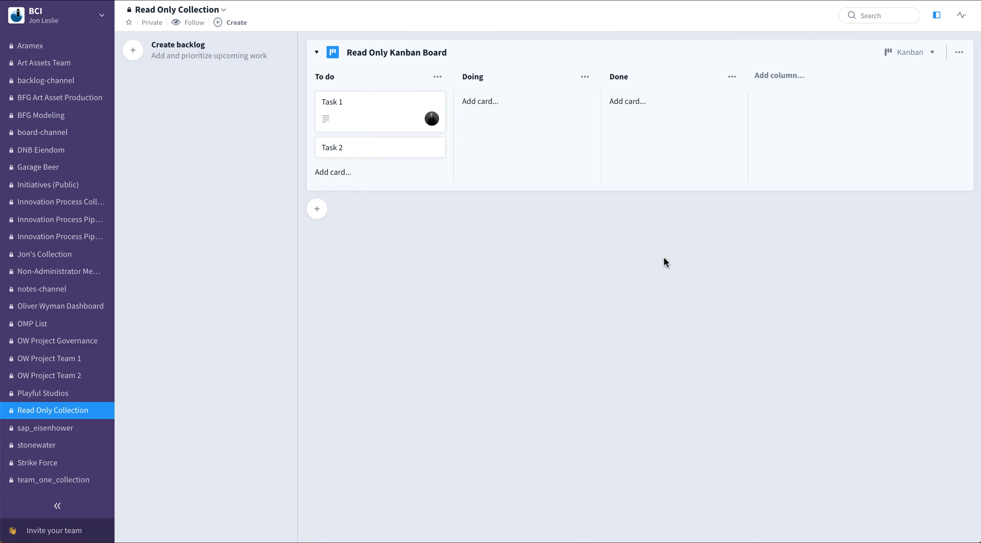
drag(401, 127, 520, 127)
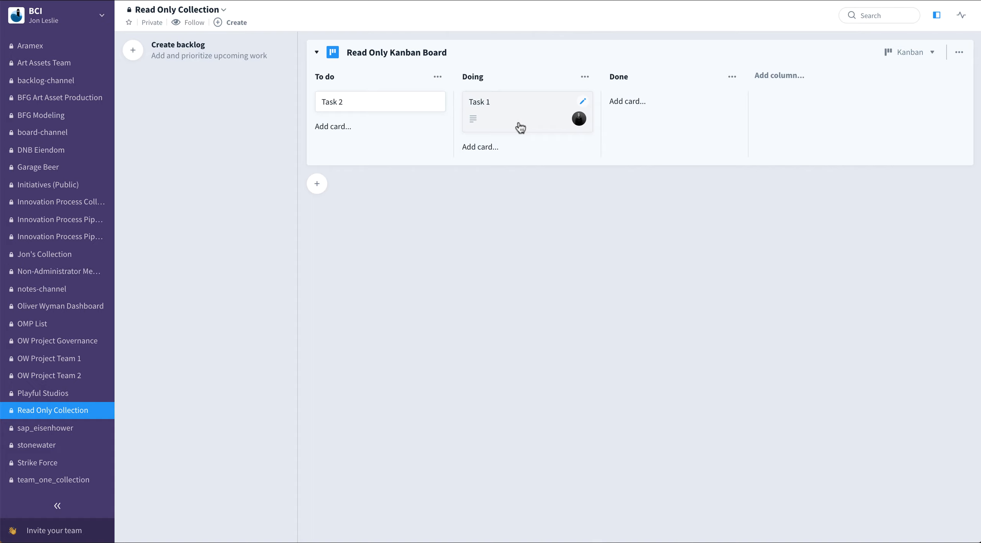
Create a Cards backlog from the Start fresh template and move Idea 2 above Idea 1
click(135, 53)
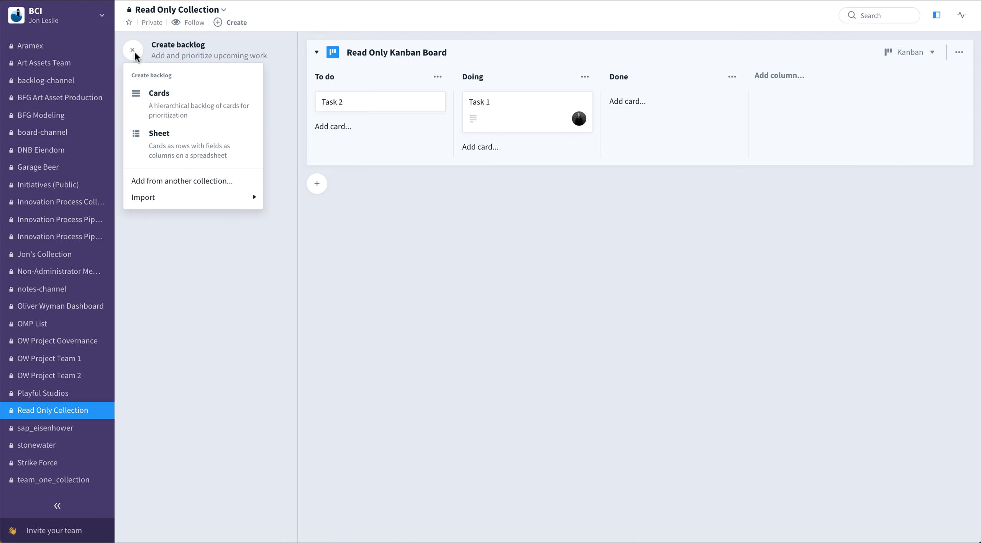
click(168, 106)
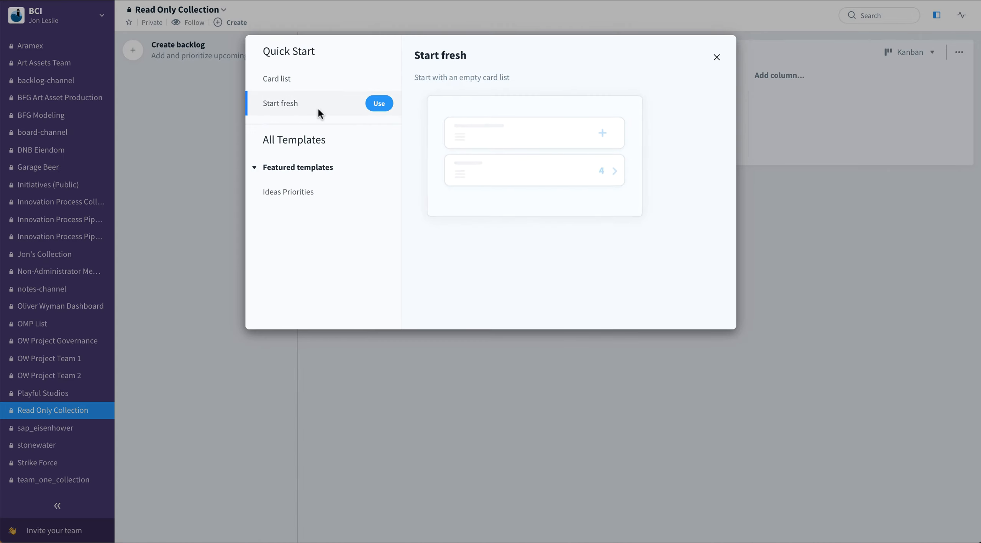
click(379, 79)
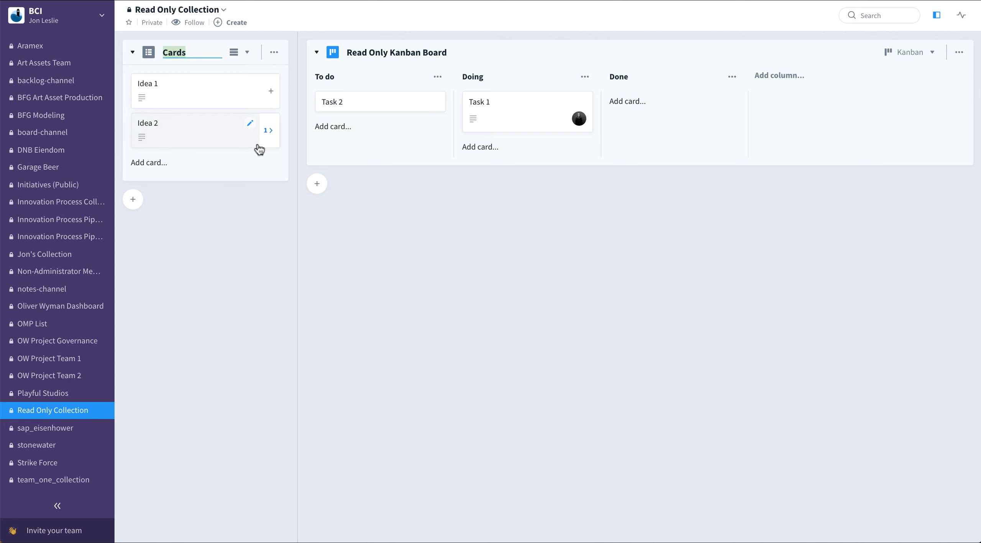
drag(225, 132, 221, 92)
Open Idea 1 and assign a suggested member to it
click(214, 129)
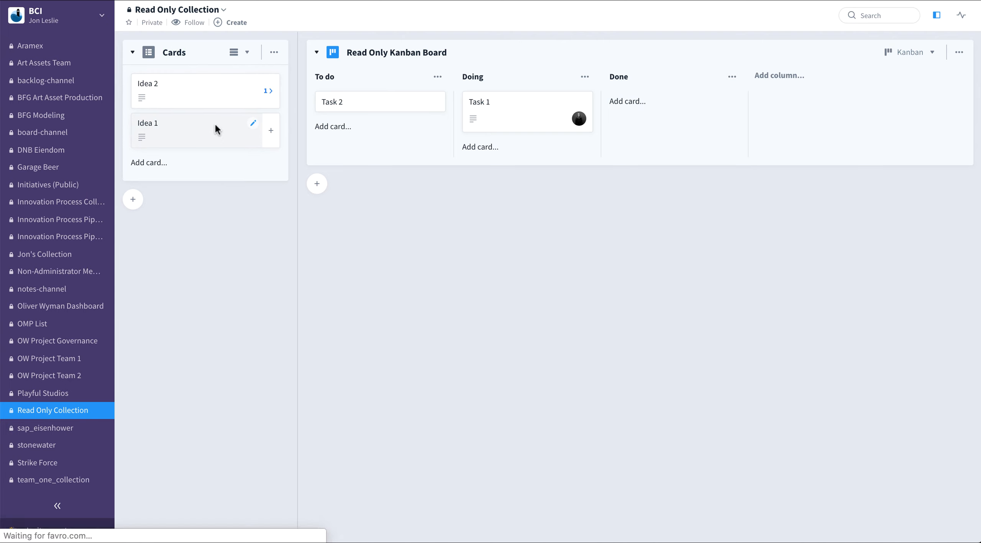
click(298, 136)
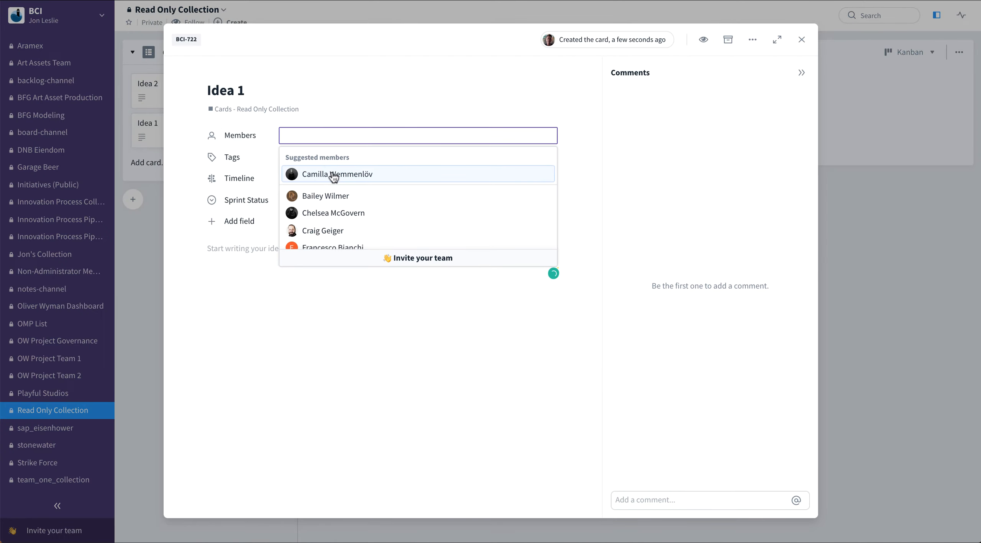
click(333, 175)
click(298, 309)
click(291, 280)
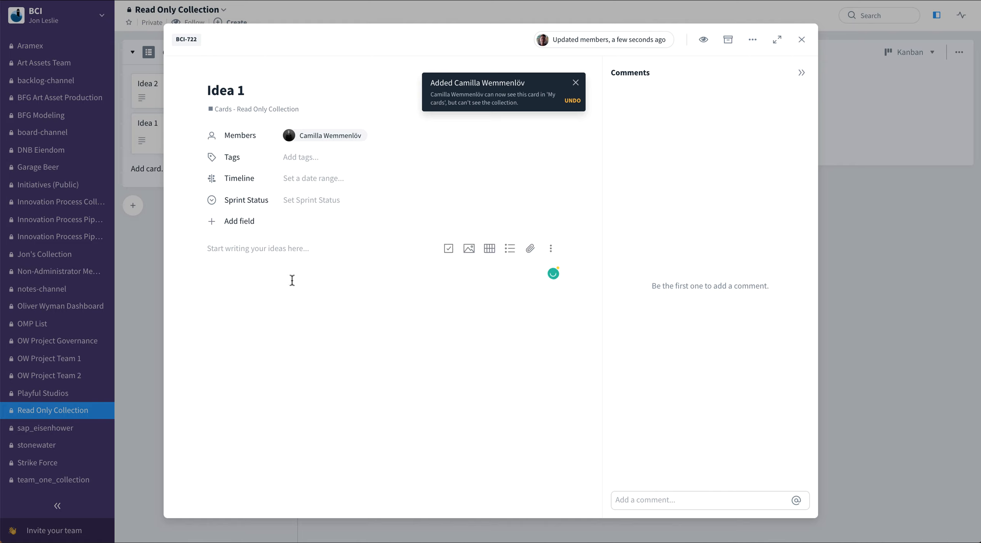
Write "this is a list item" in Idea 1's description and close the card
text(this is)
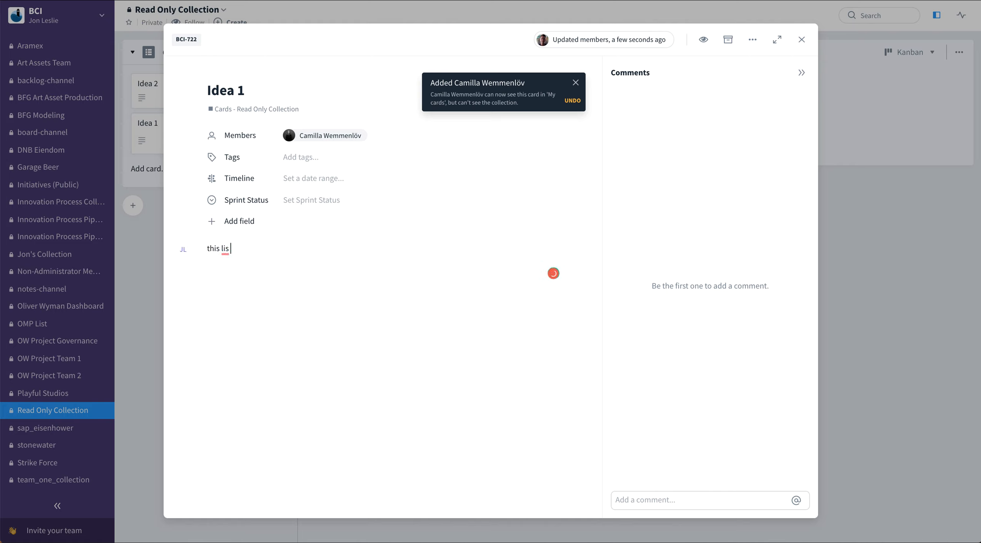
key(BackSpace)
key(BackSpace)
key(BackSpace)
text(a list item)
key(Return)
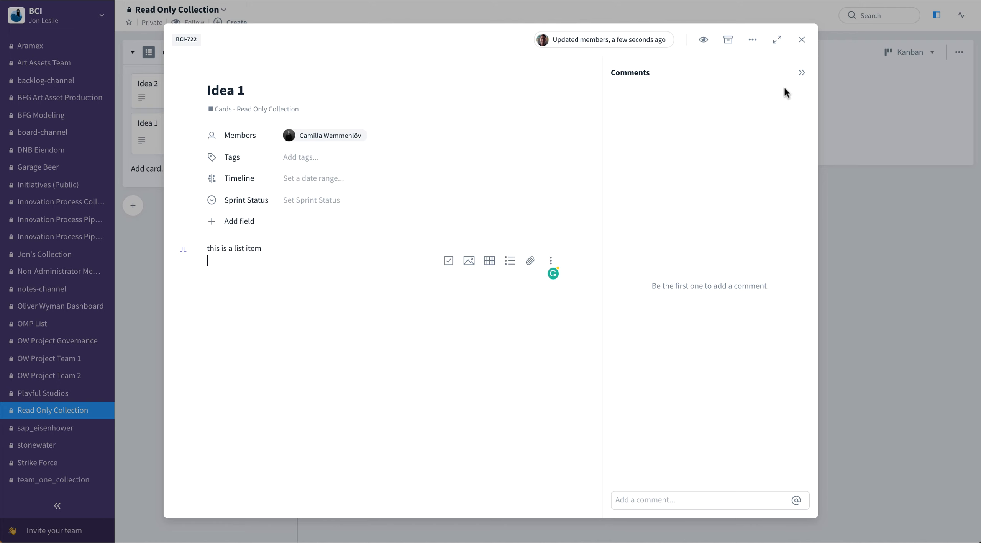
click(801, 39)
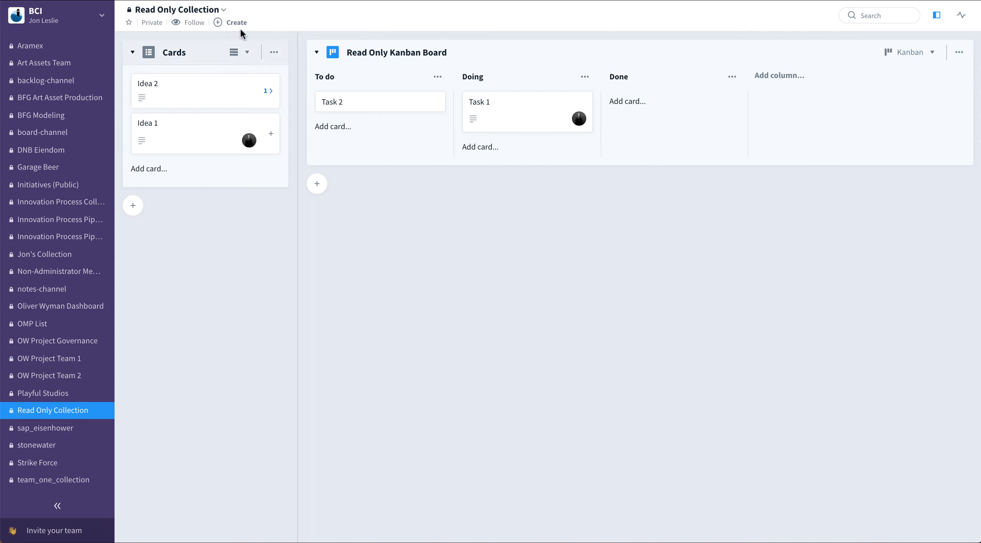
Open the collection's member management view to review its permissions, then close it
click(221, 10)
click(211, 45)
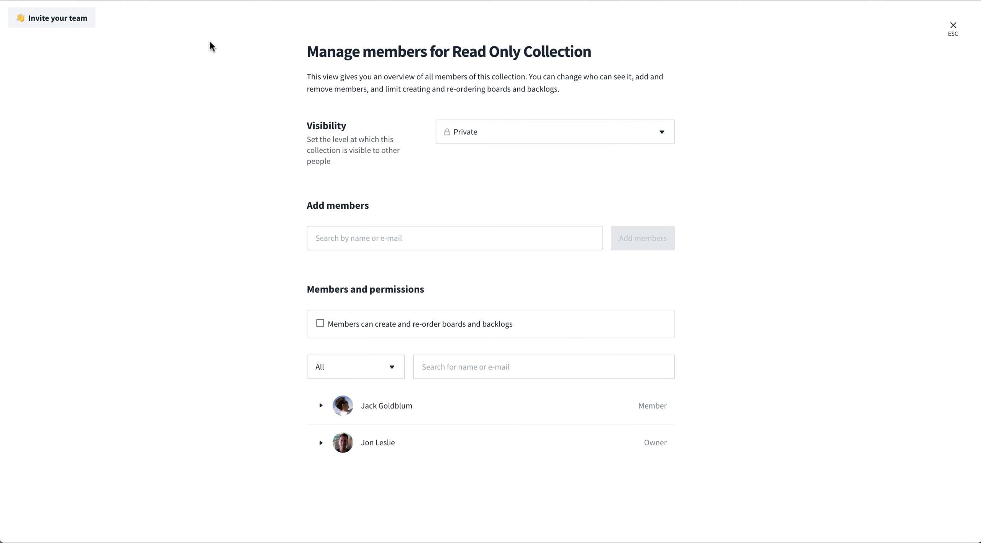
click(953, 26)
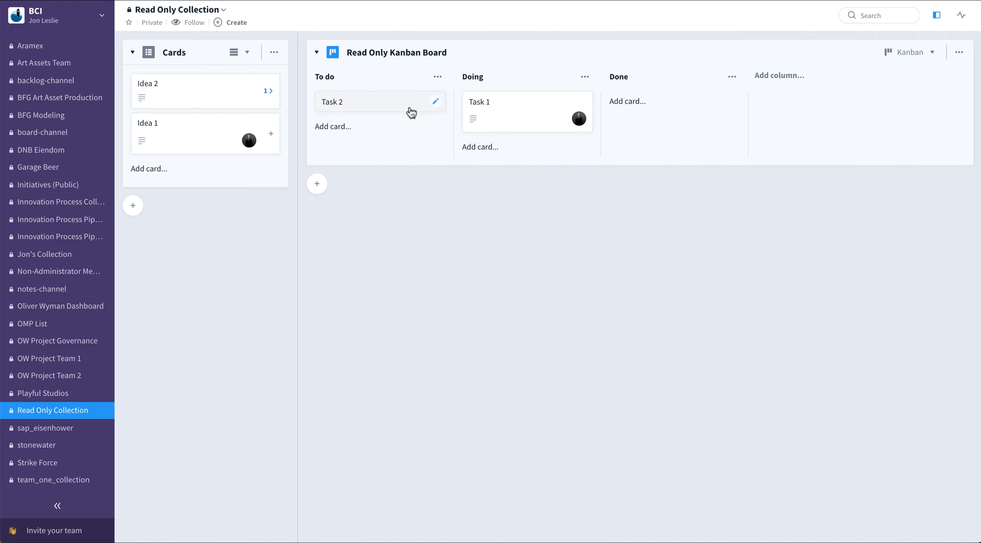
Move Task 2 from To do into Doing
drag(411, 112, 565, 110)
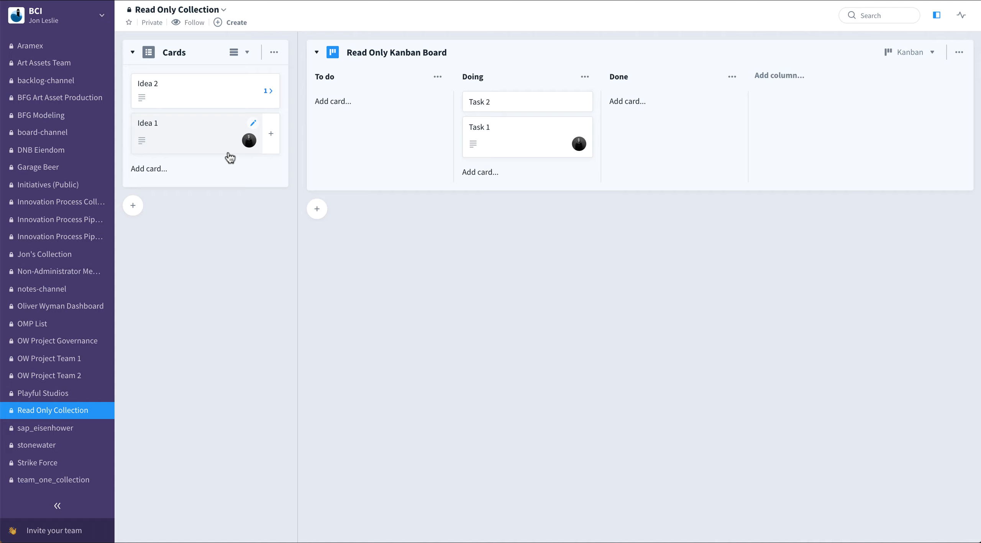
Turn off the Cards backlog's permission letting members add and edit cards in its configuration
click(274, 54)
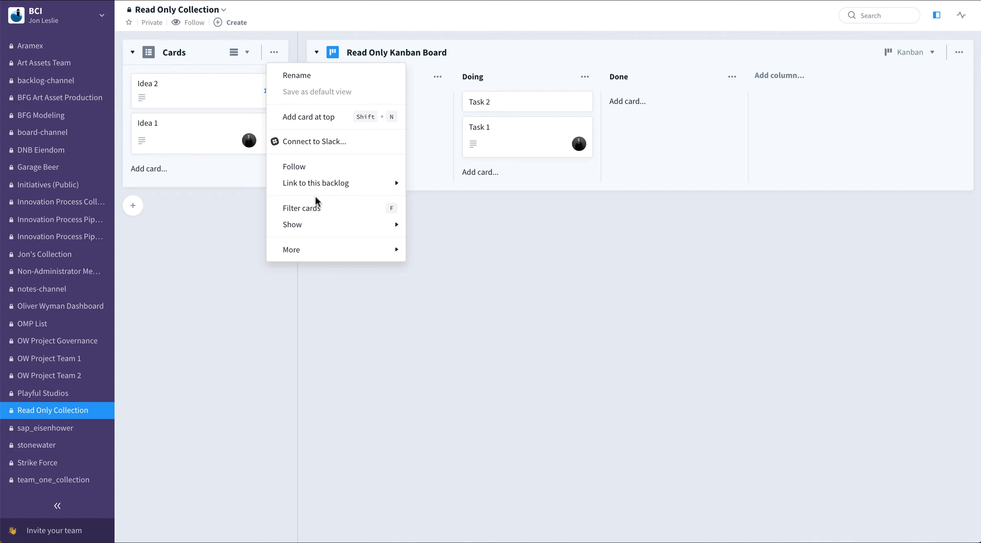
mouse_move(332, 251)
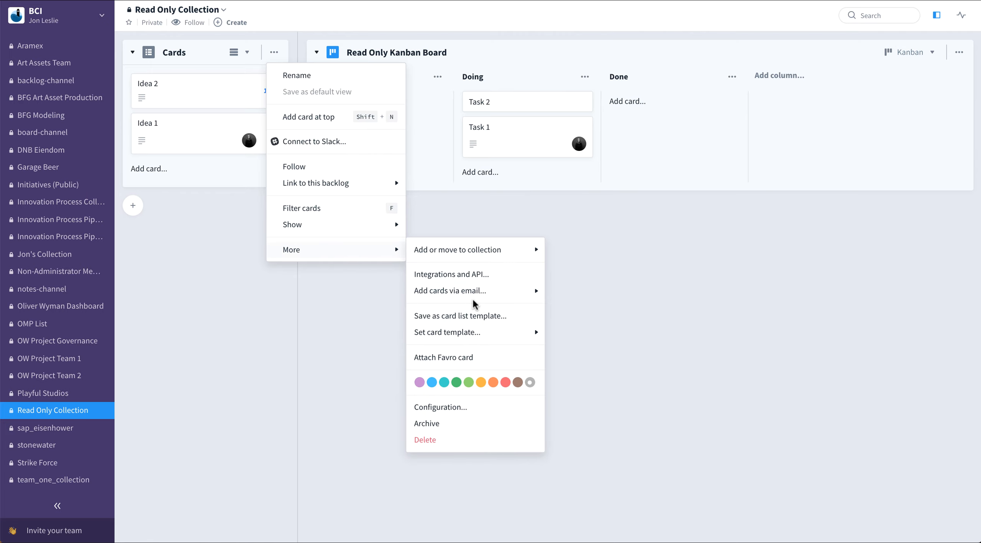
click(498, 406)
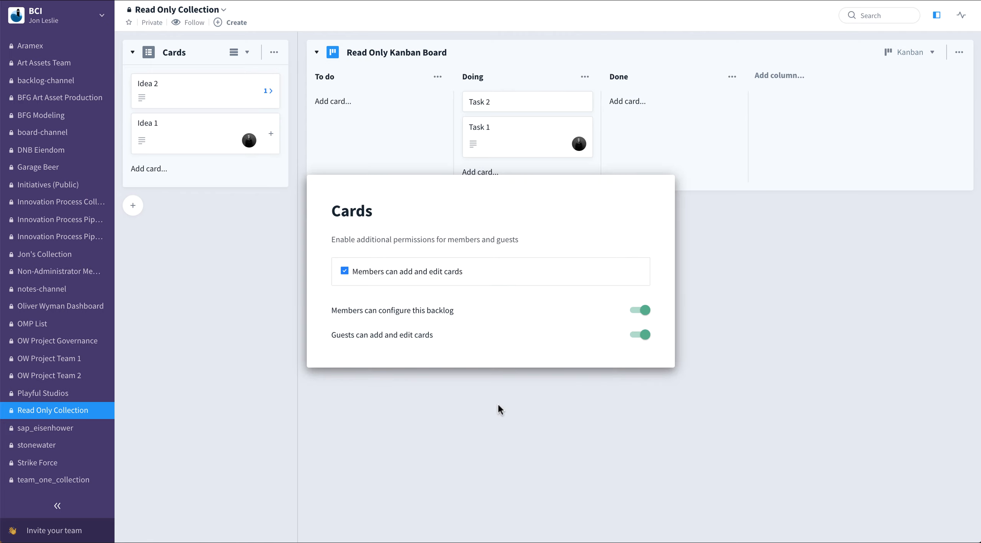
click(344, 271)
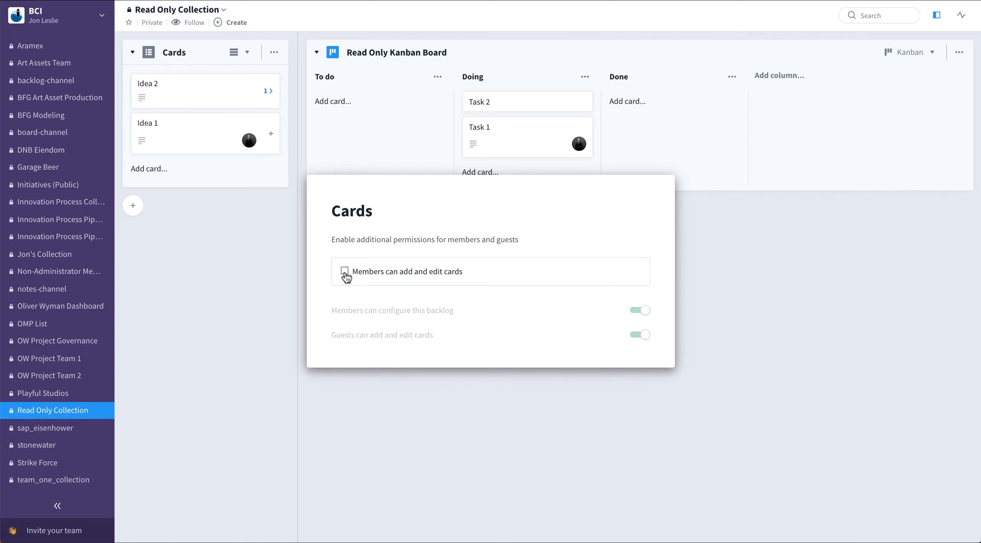
click(446, 395)
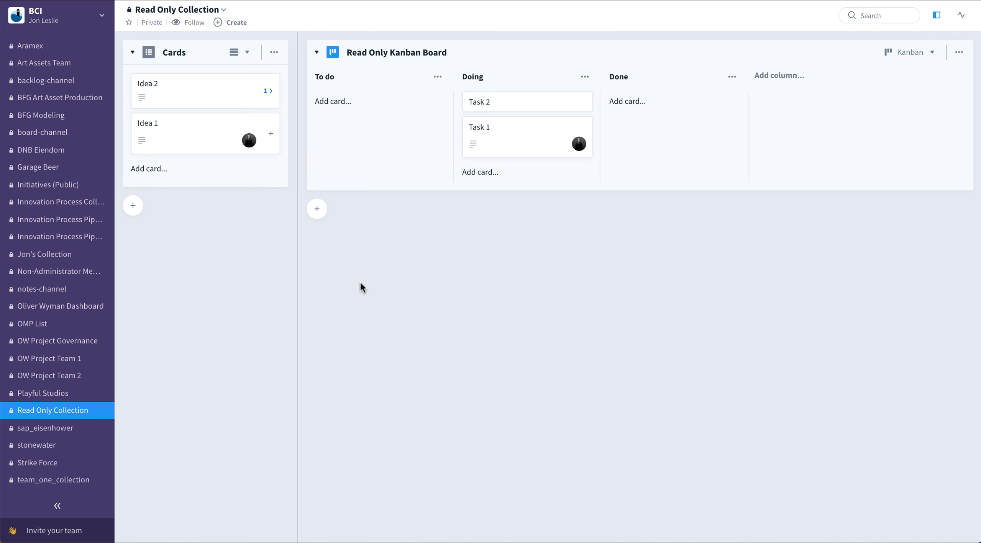
Switch to the member's browser session, open Read Only Collection and view Idea 1
key(super+Tab)
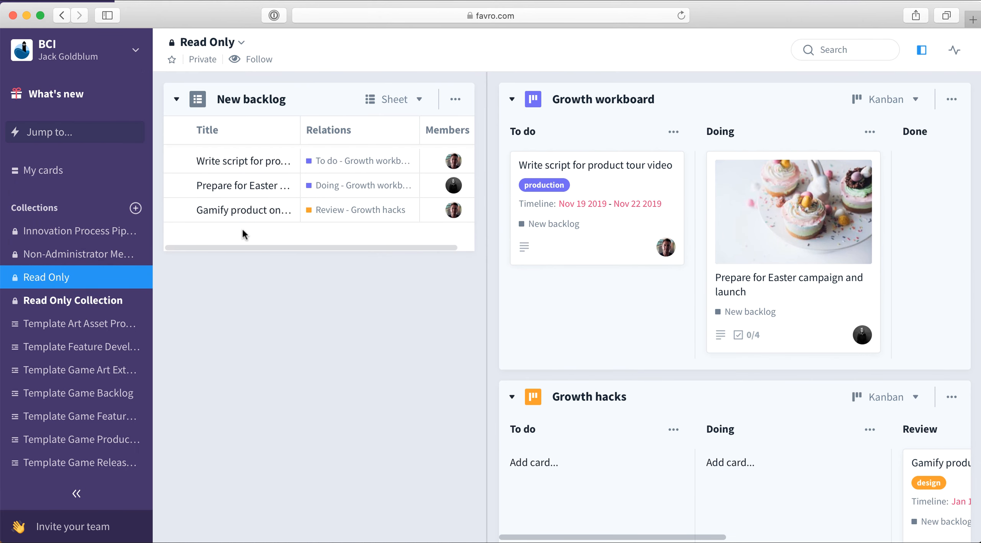
click(107, 303)
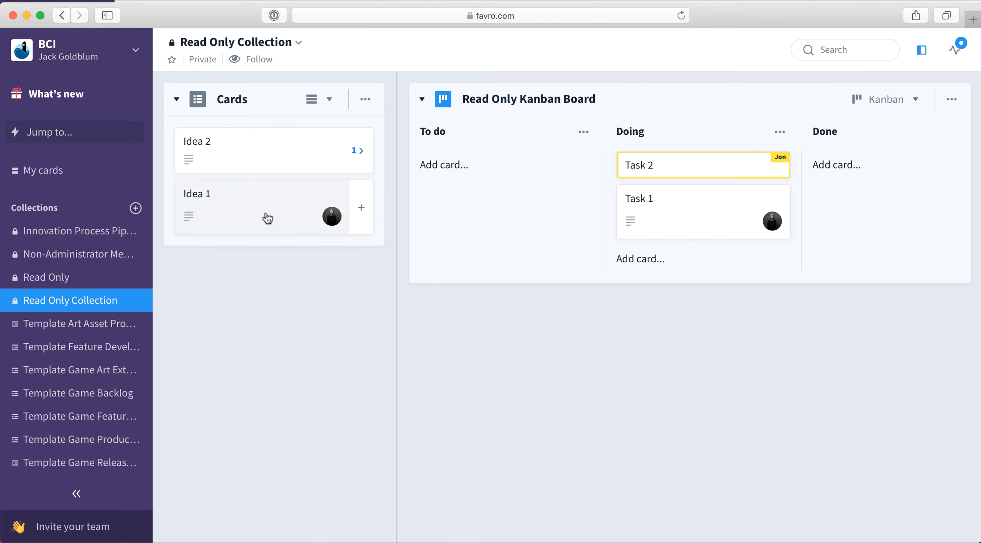
click(265, 199)
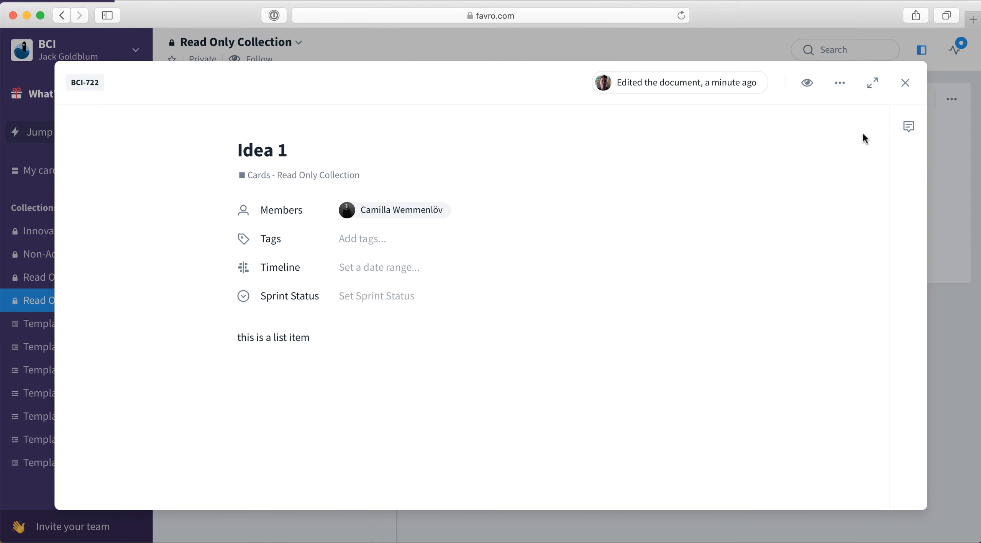
click(905, 83)
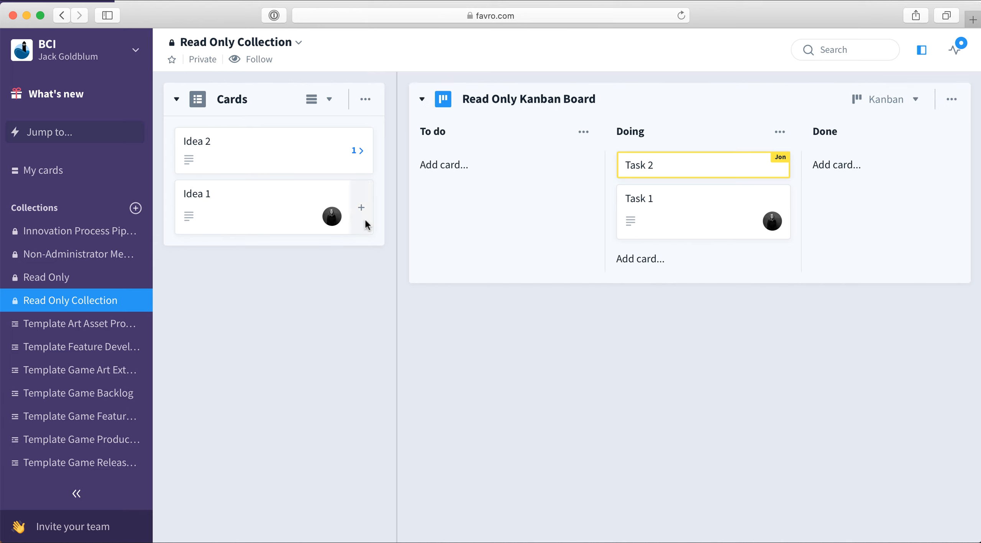
As the member, reorder Task 2 and move it back into To do
drag(674, 210, 674, 168)
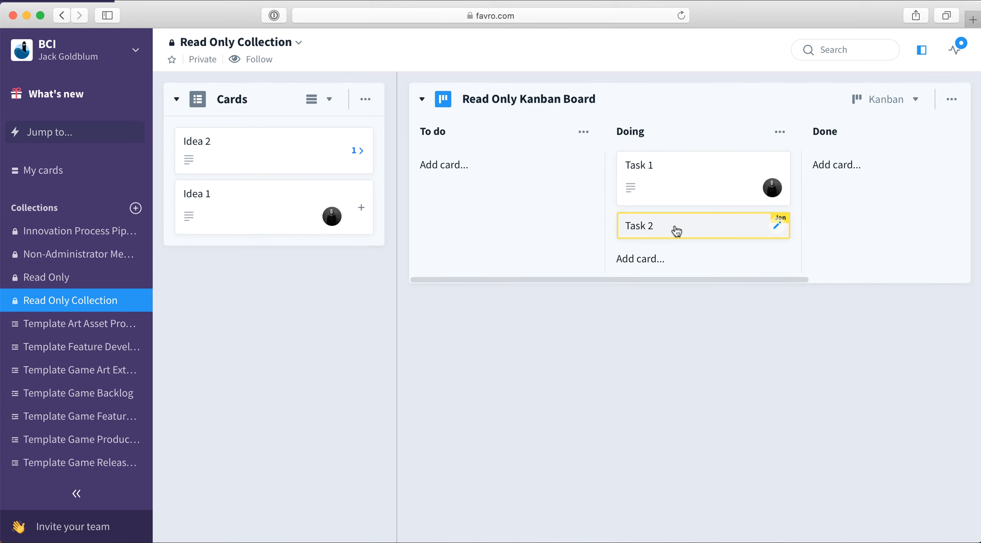
drag(674, 229, 516, 175)
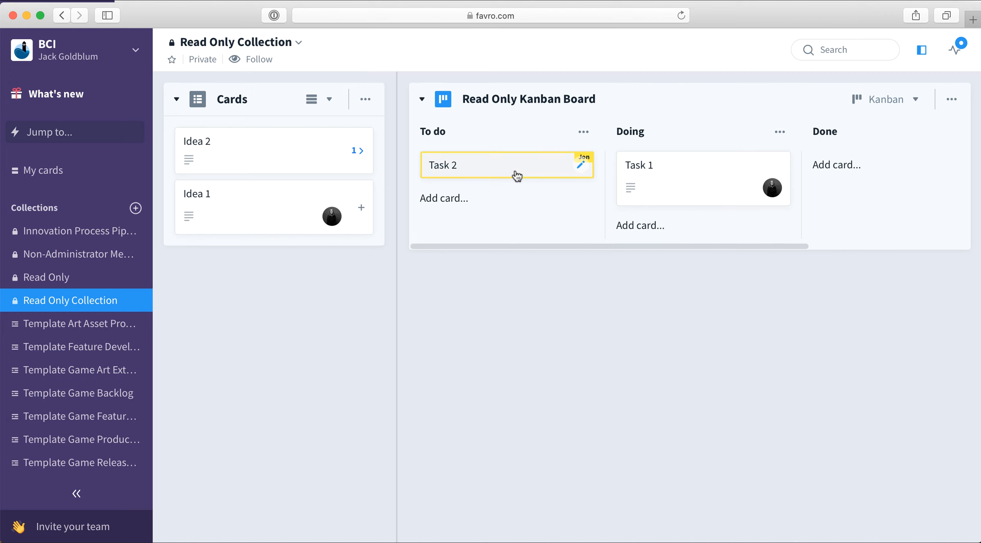
Switch back to the owner and turn off members adding and editing cards on Read Only Kanban Board
key(super+Tab)
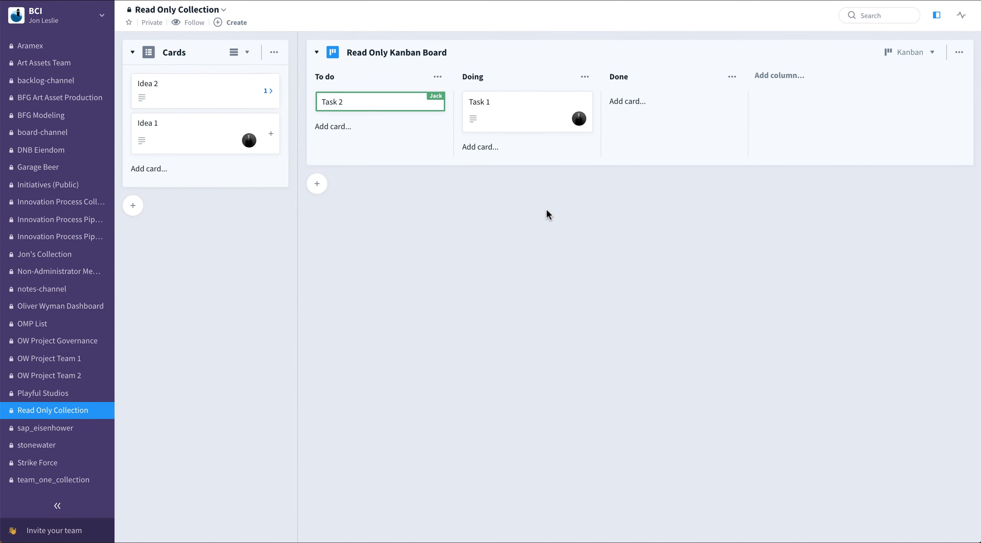
click(962, 57)
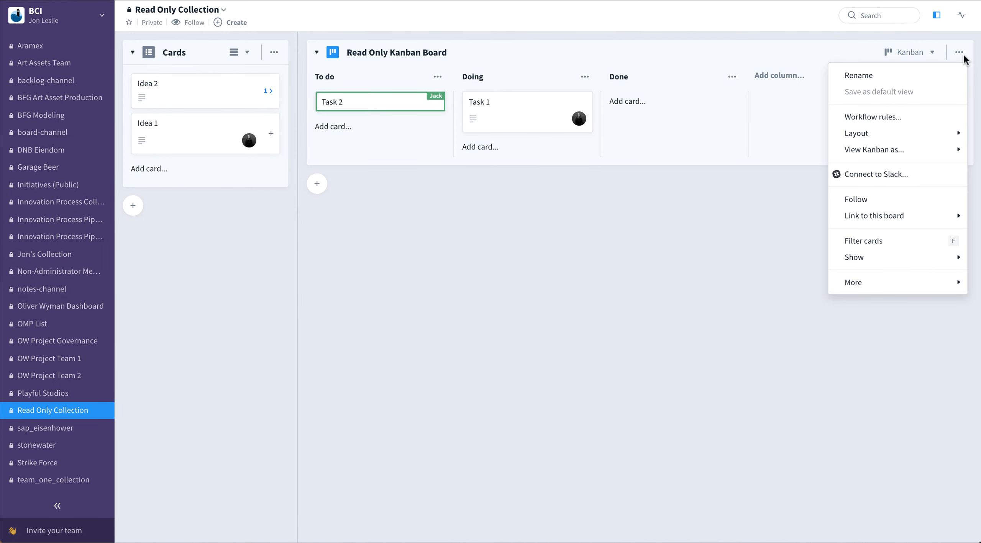
mouse_move(920, 292)
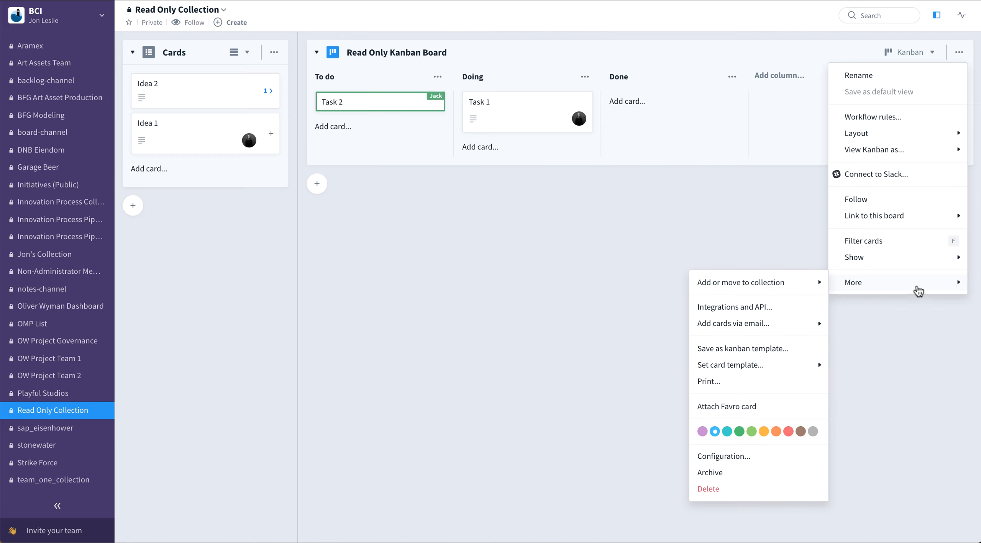
click(740, 457)
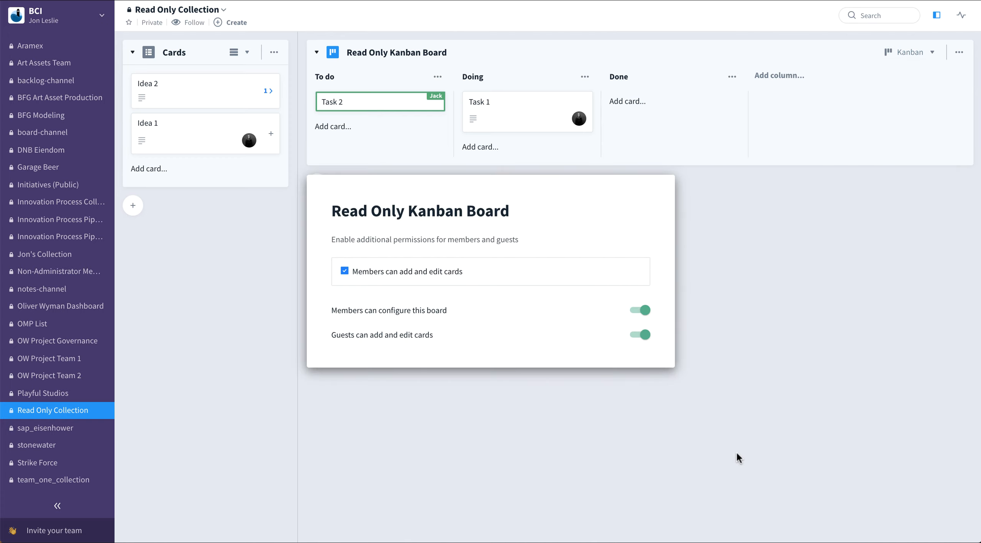
click(345, 272)
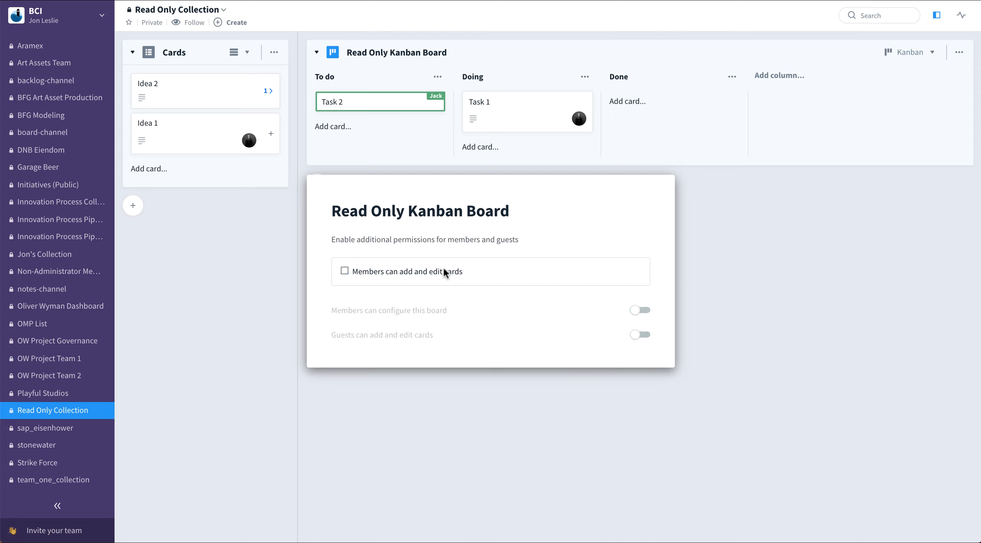
click(745, 254)
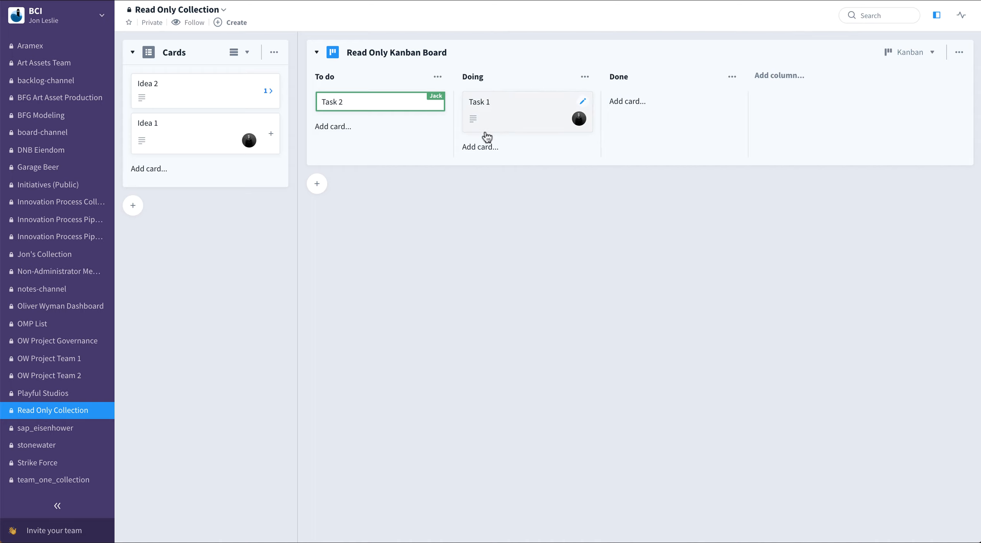
Move Task 1 into To do and Idea 1 above Idea 2
drag(517, 125, 495, 107)
drag(213, 122, 210, 89)
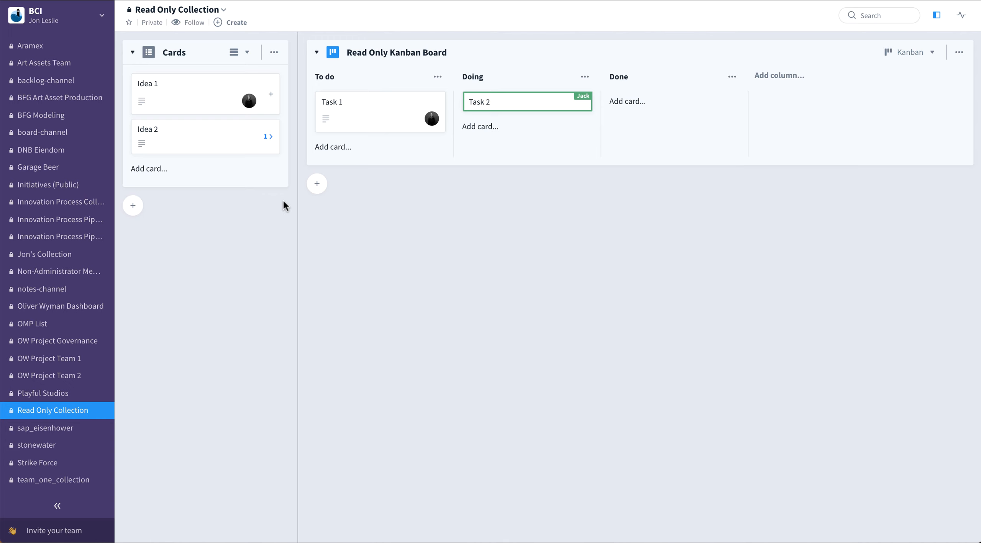
In the member's session, open Idea 2 and Task 2 to inspect them, closing each
key(super+Tab)
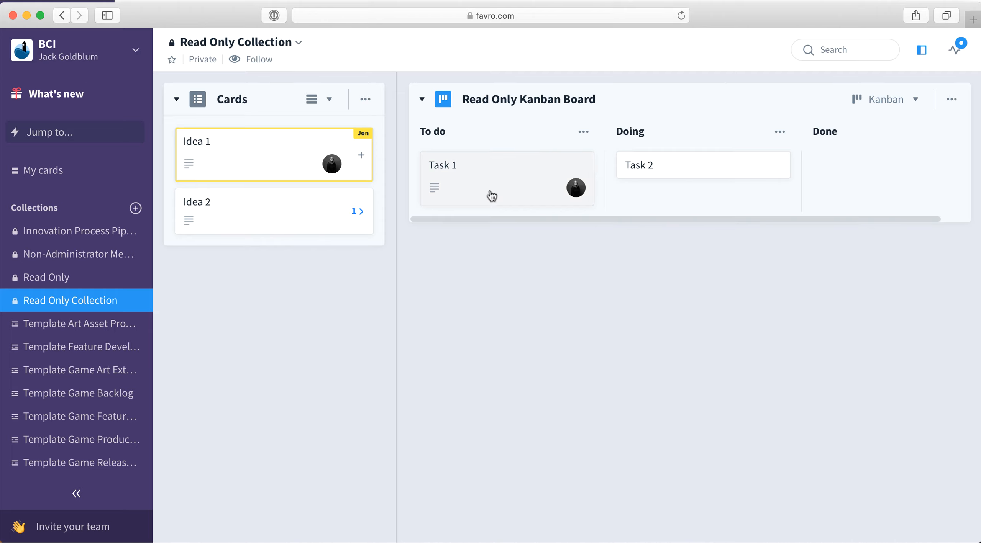
click(334, 207)
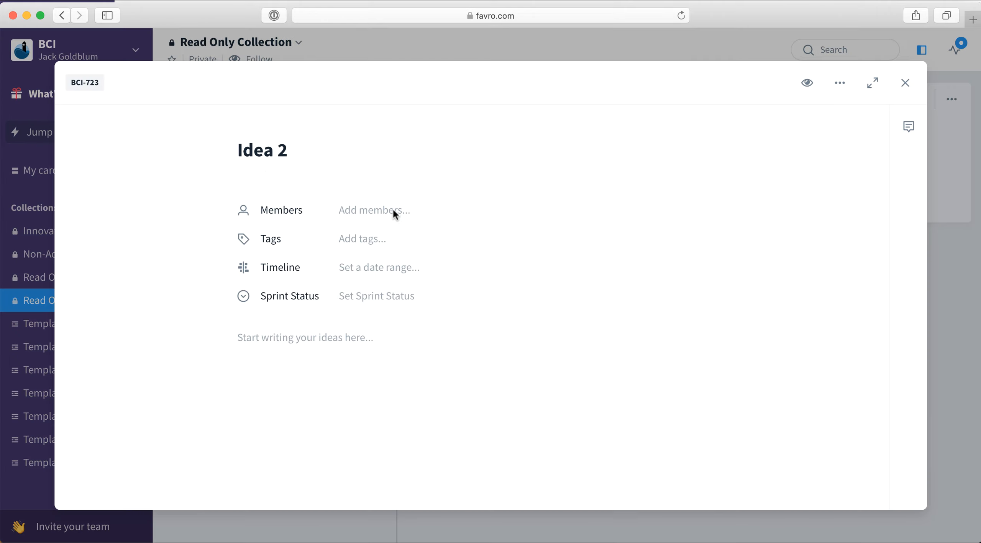
click(901, 82)
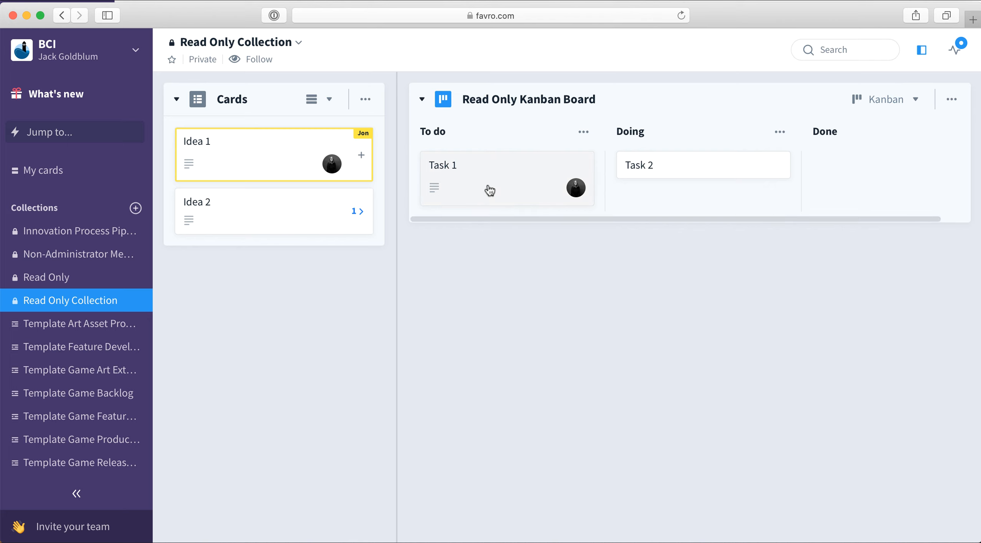
click(743, 170)
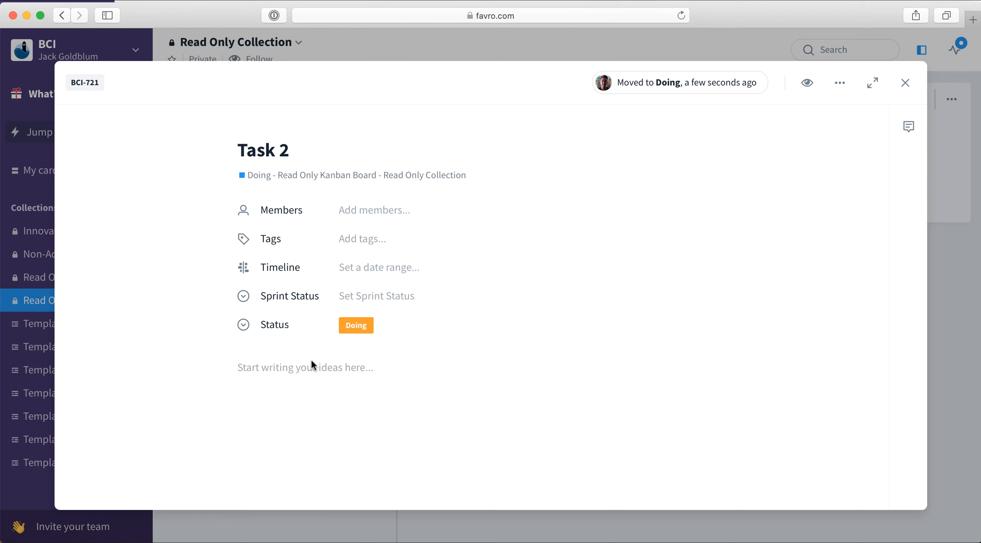
click(903, 82)
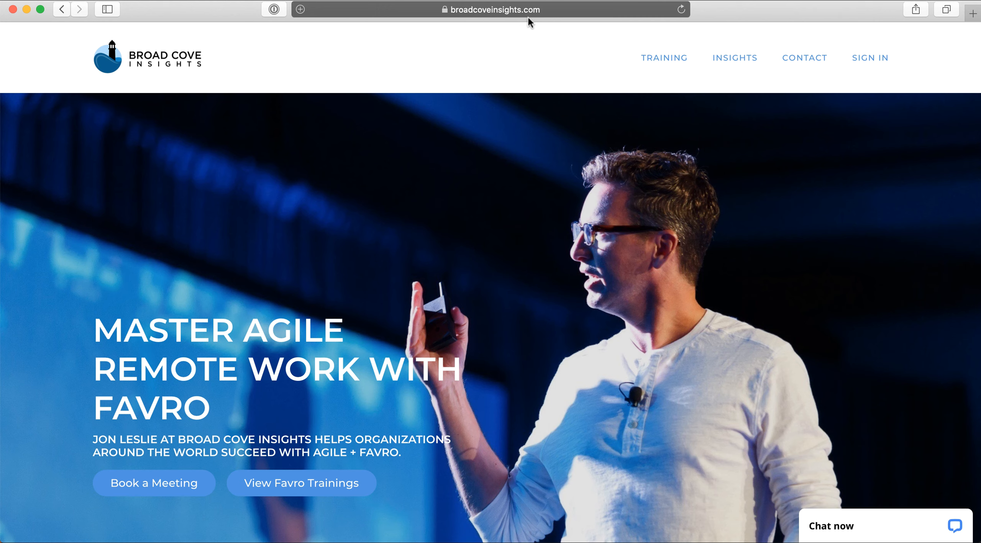
On the Broad Cove Insights website, open the live chat and then the Contact page
click(894, 522)
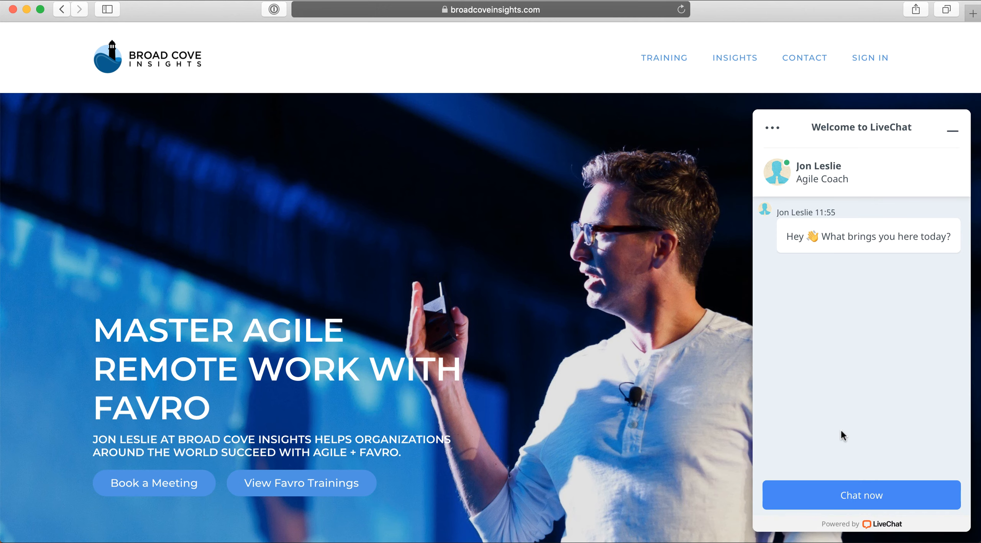
click(868, 498)
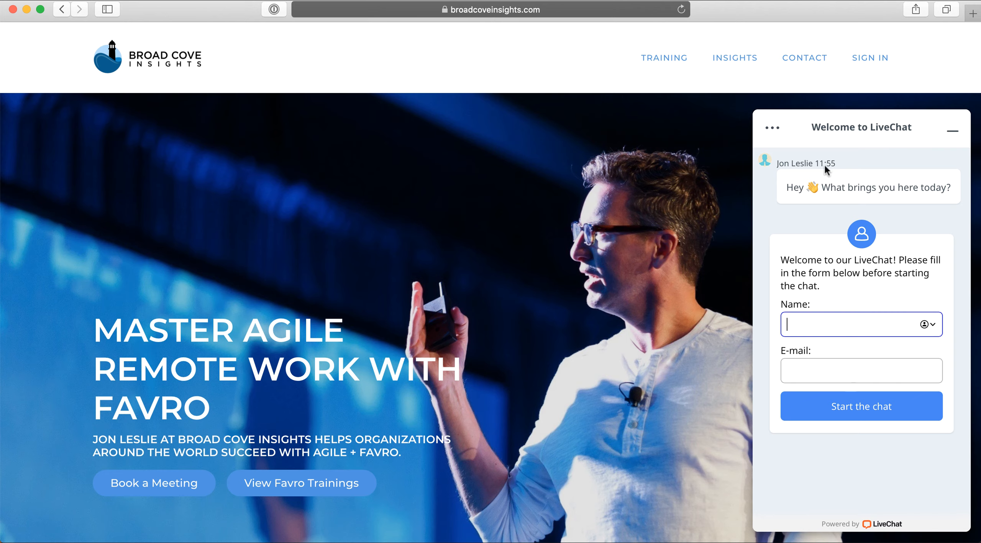
click(805, 61)
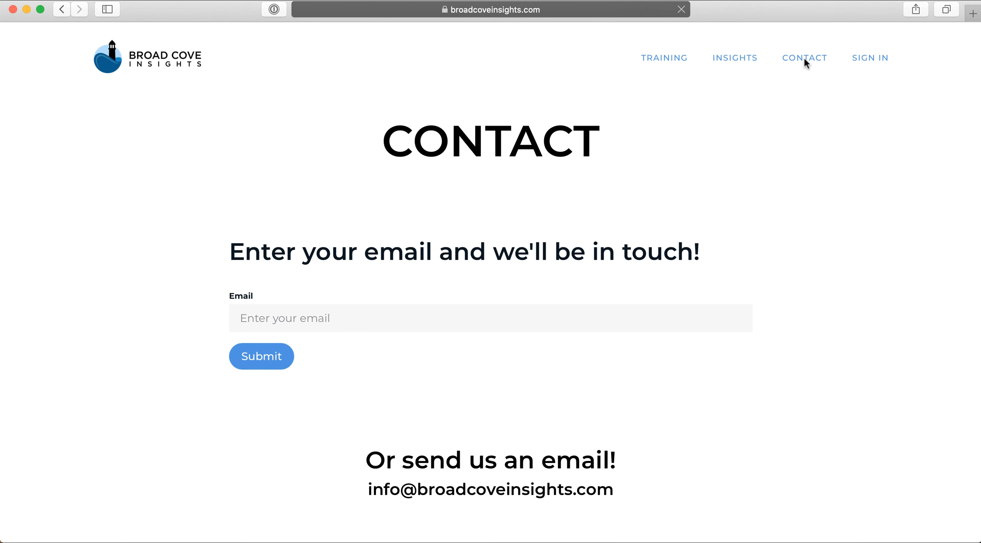